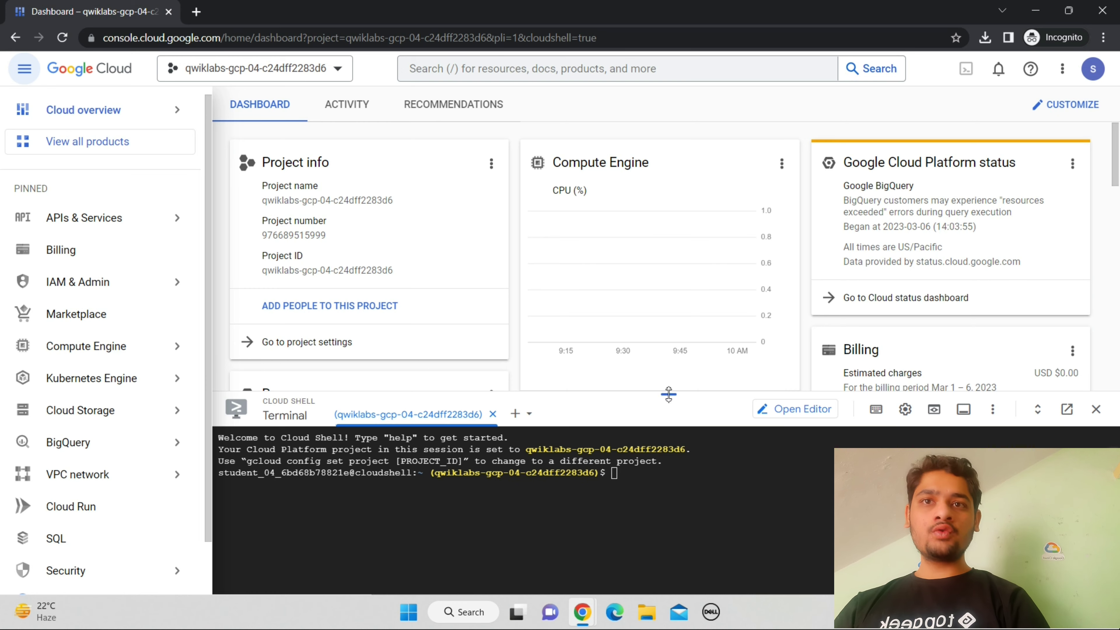
Enlarge the Cloud Shell terminal and copy the Task 1 dataset retrieval commands from the lab instructions
{"action": "left_click_drag", "start_coordinate": [668, 394], "coordinate": [647, 61]}
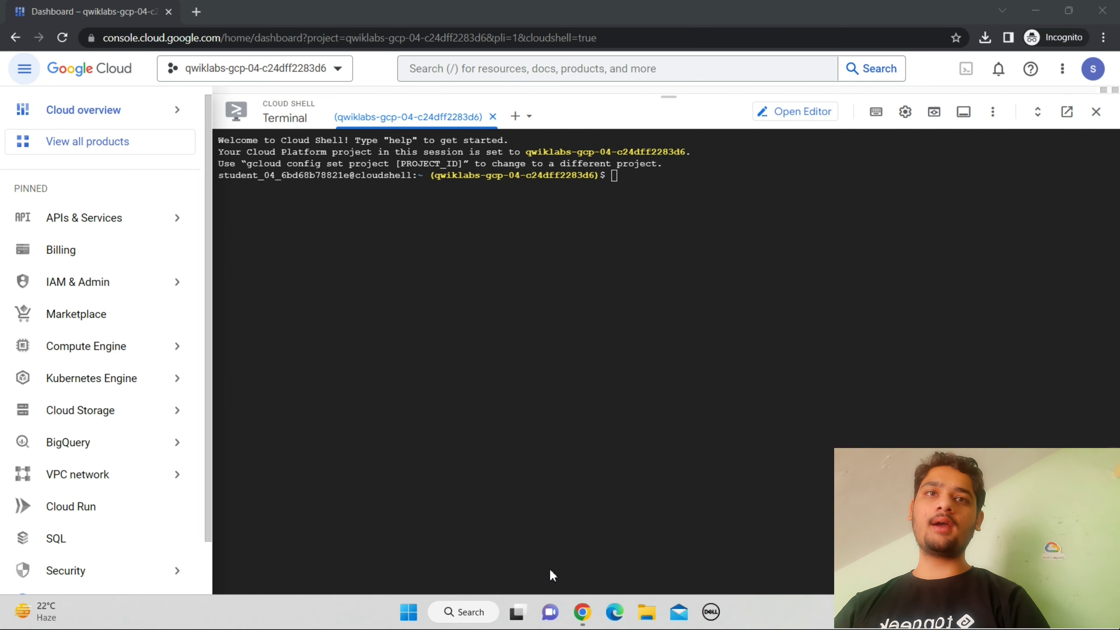
{"action": "mouse_move", "coordinate": [584, 618]}
{"action": "left_click", "coordinate": [556, 576]}
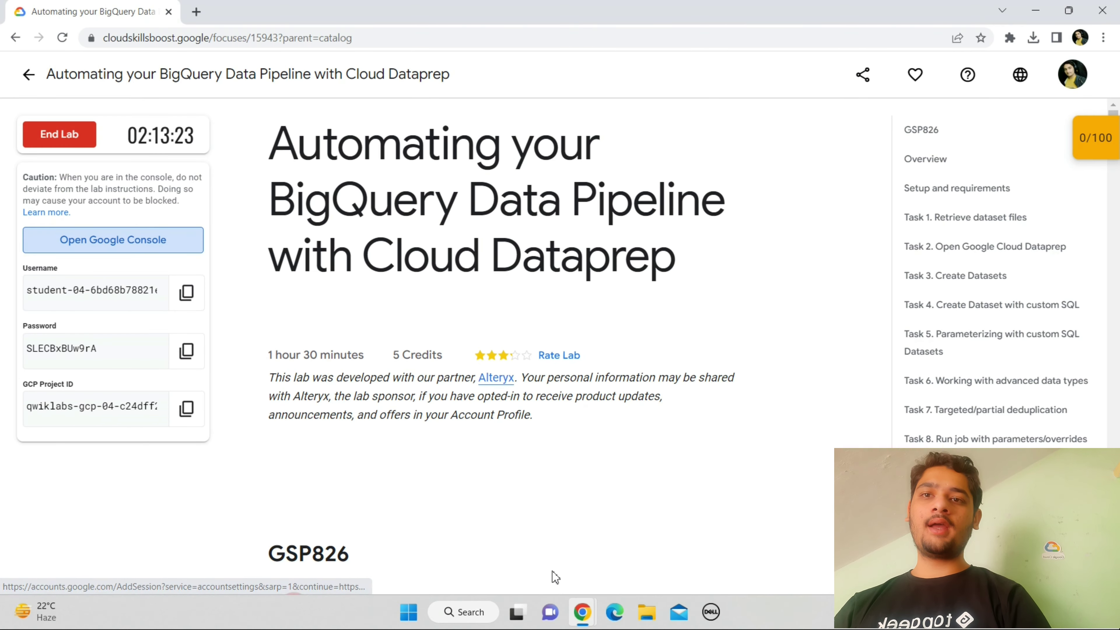
{"action": "left_click", "coordinate": [934, 236]}
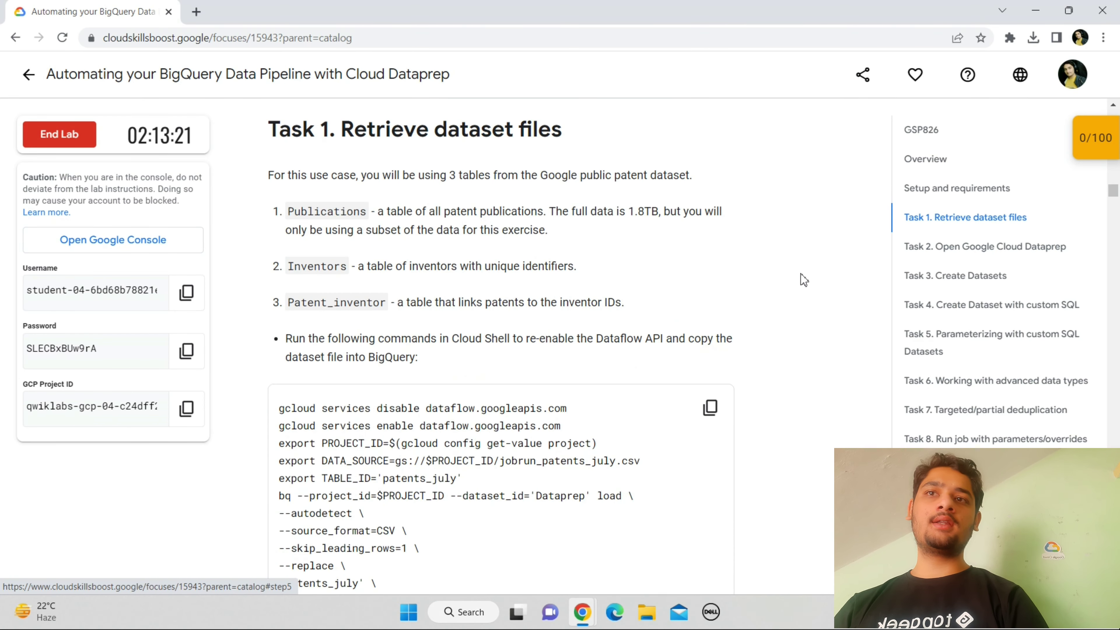
{"action": "left_click", "coordinate": [711, 408]}
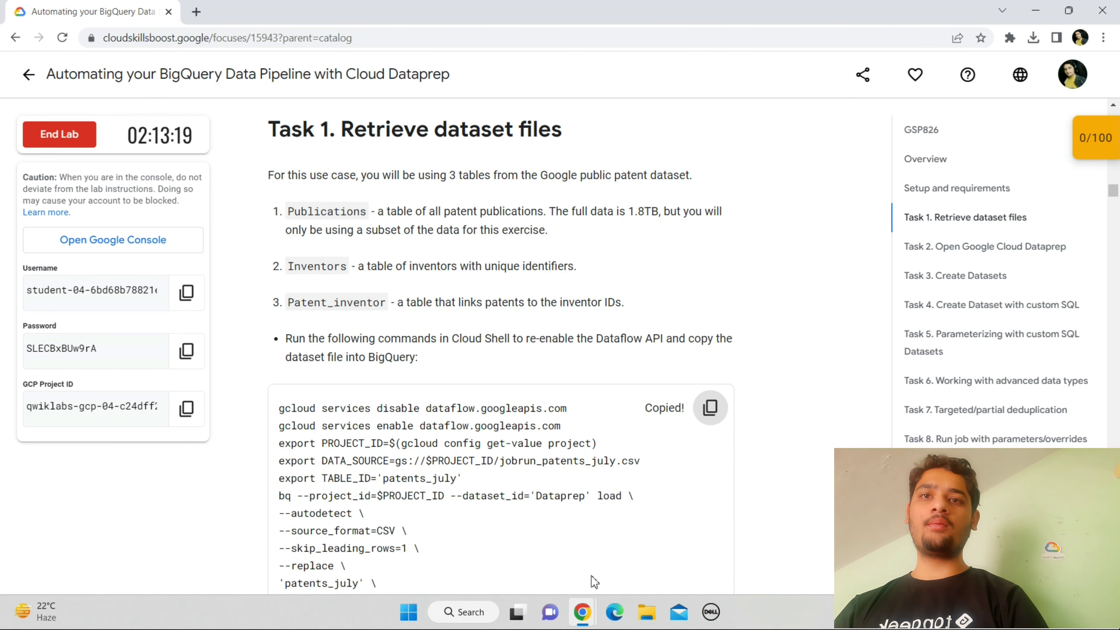
Run the copied Task 1 commands in Cloud Shell and authorize it to use the account's credentials
{"action": "mouse_move", "coordinate": [593, 596]}
{"action": "left_click", "coordinate": [639, 548]}
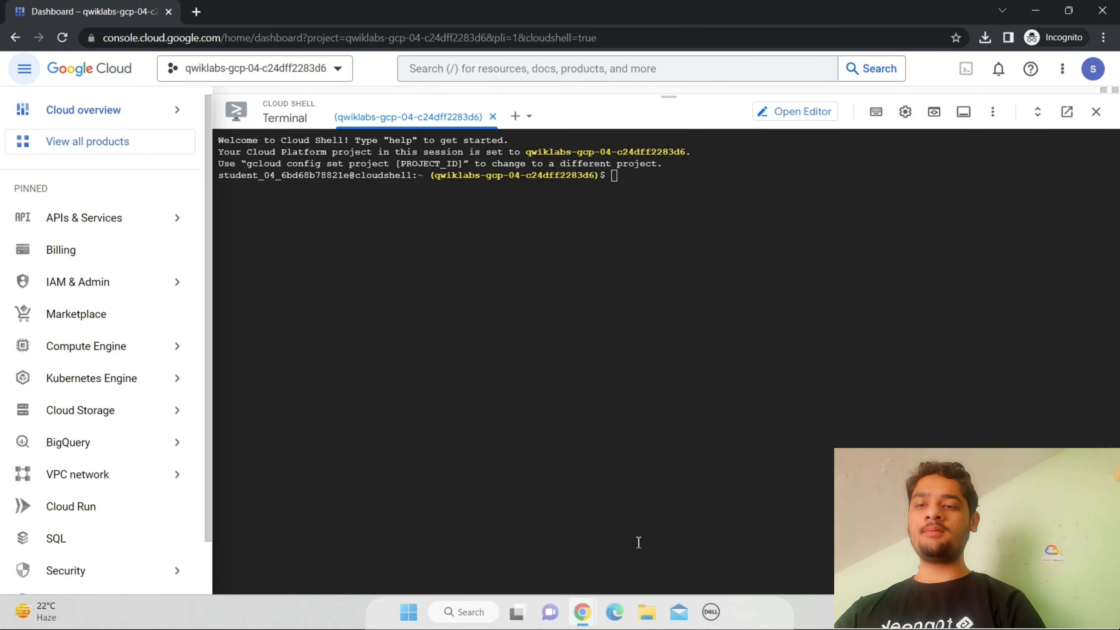
{"action": "key", "text": "ctrl+v"}
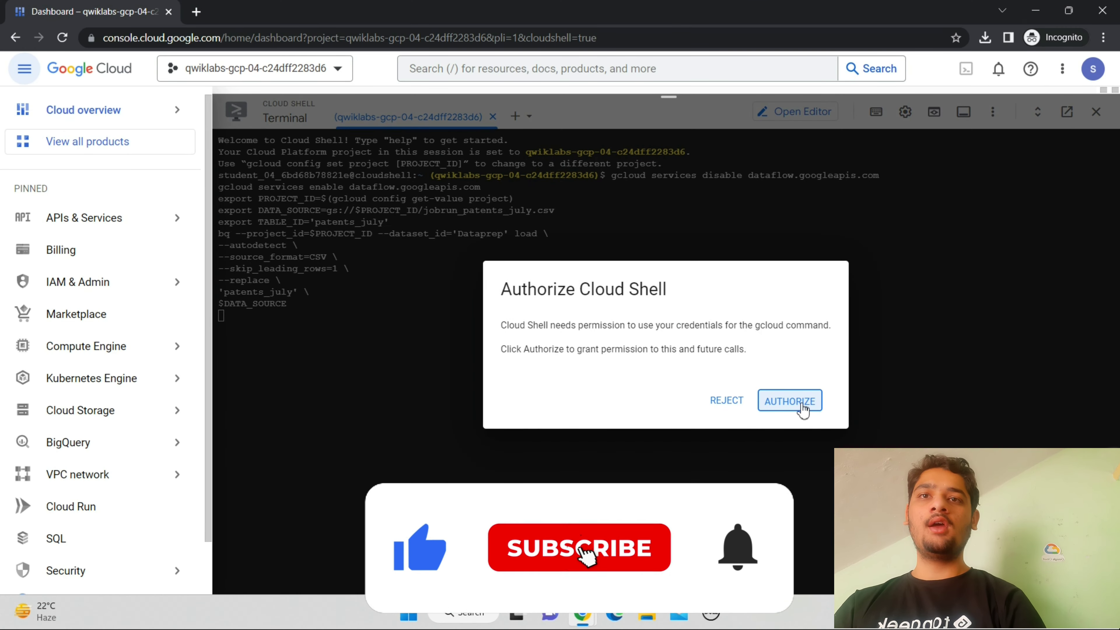
{"action": "left_click", "coordinate": [791, 401]}
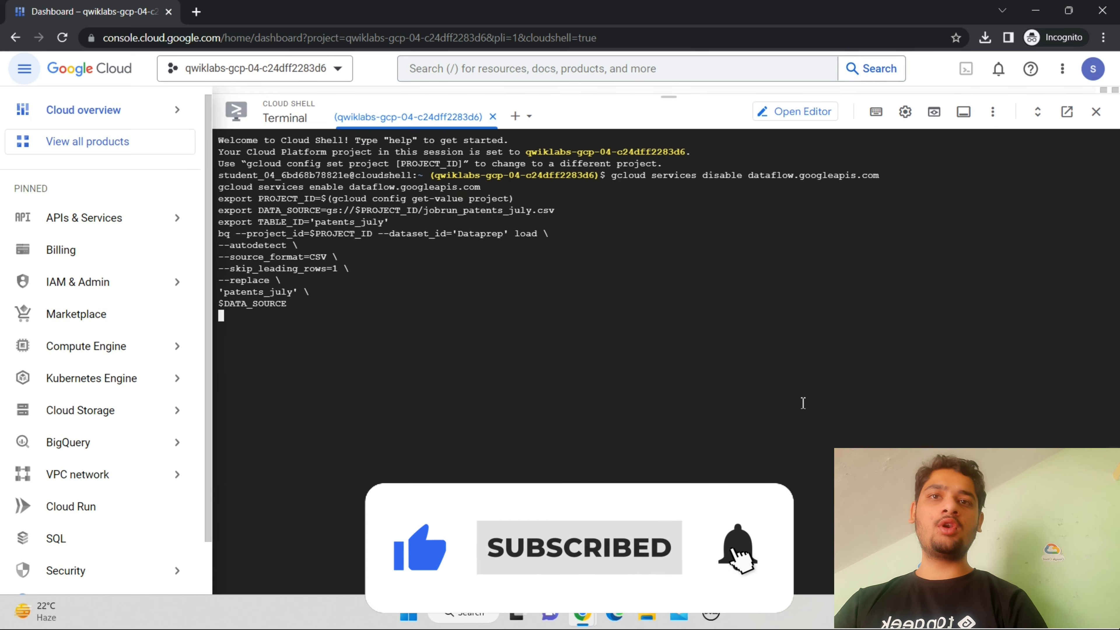
Copy the product name Dataprep from the lab's Task 2, search for it in the Cloud console and open the Dataprep product page
{"action": "left_click", "coordinate": [503, 521]}
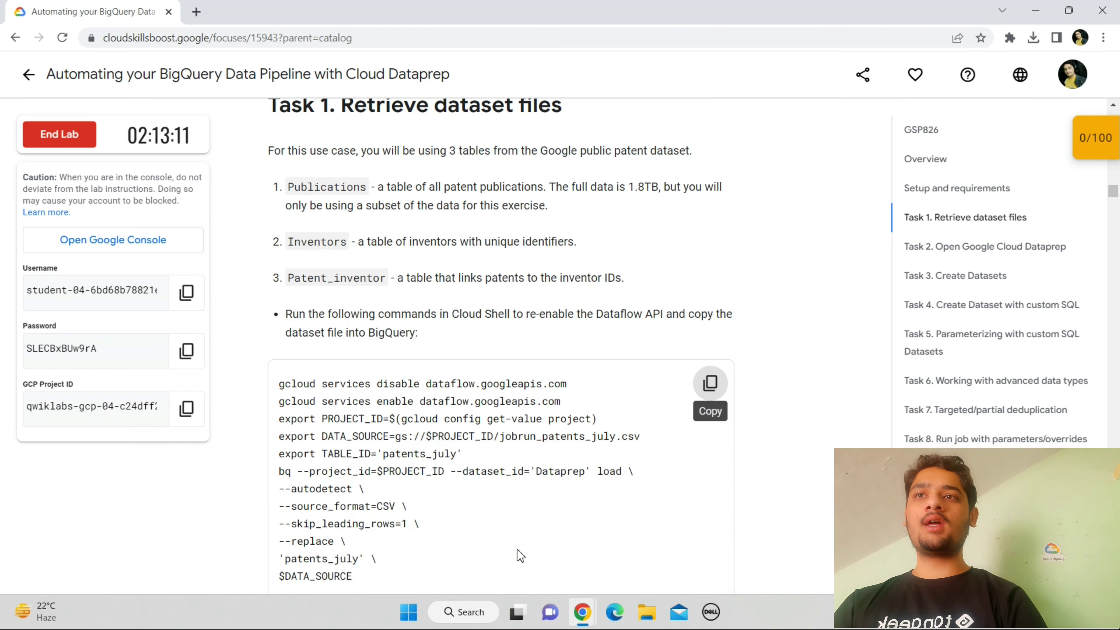
{"action": "scroll", "coordinate": [519, 551], "scroll_direction": "down", "scroll_amount": 10}
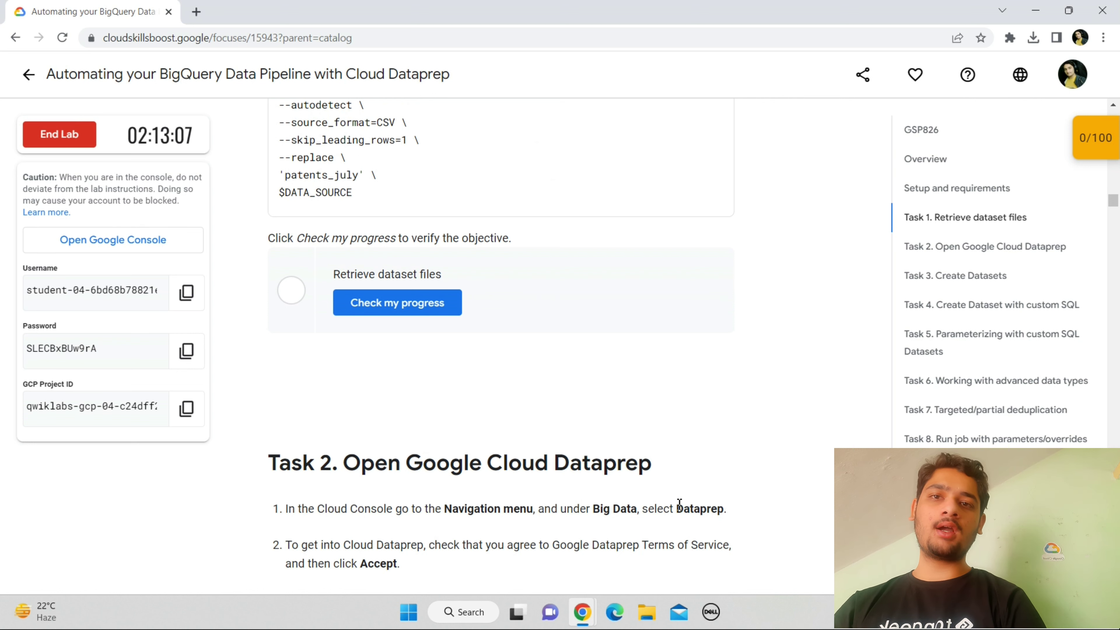
{"action": "left_click_drag", "start_coordinate": [679, 504], "coordinate": [713, 504]}
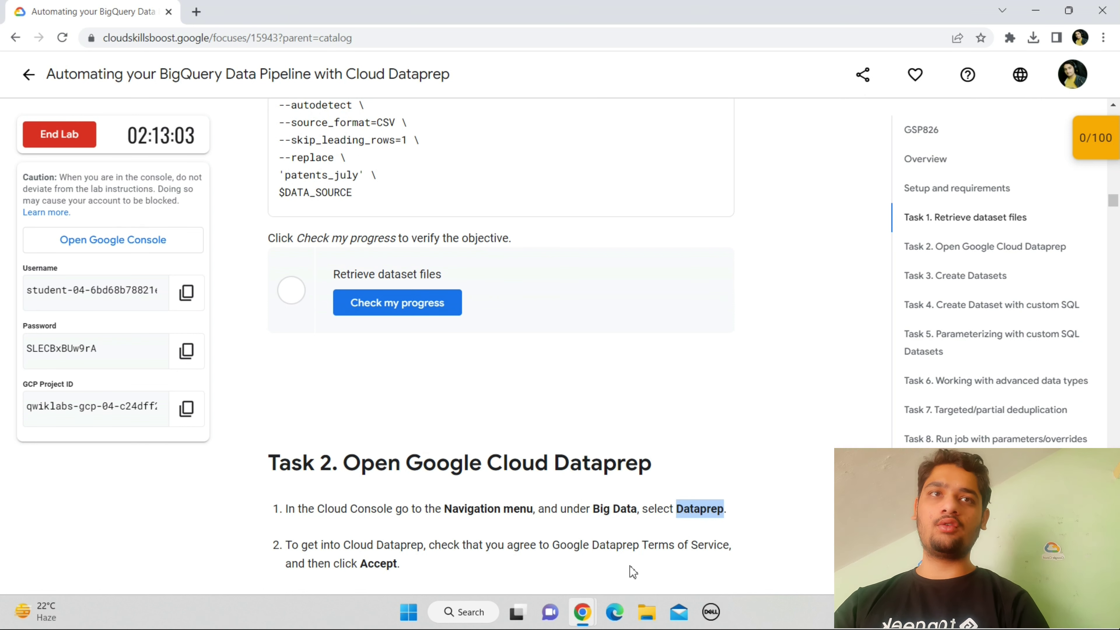
{"action": "mouse_move", "coordinate": [592, 621]}
{"action": "left_click", "coordinate": [641, 556]}
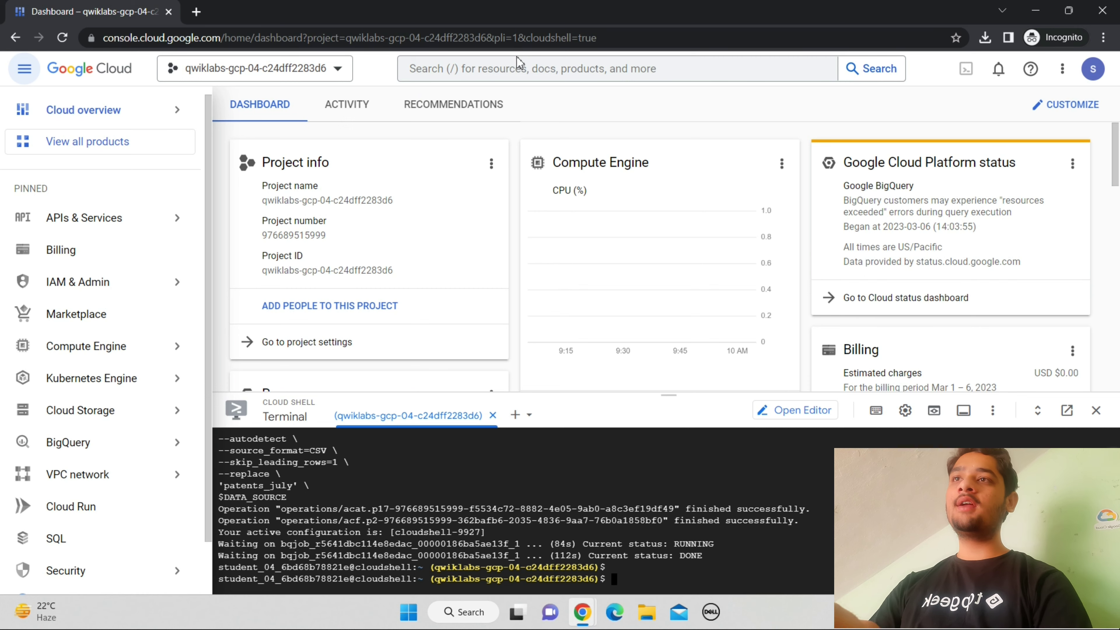
{"action": "left_click", "coordinate": [521, 68]}
{"action": "type", "text": "Dataprep"}
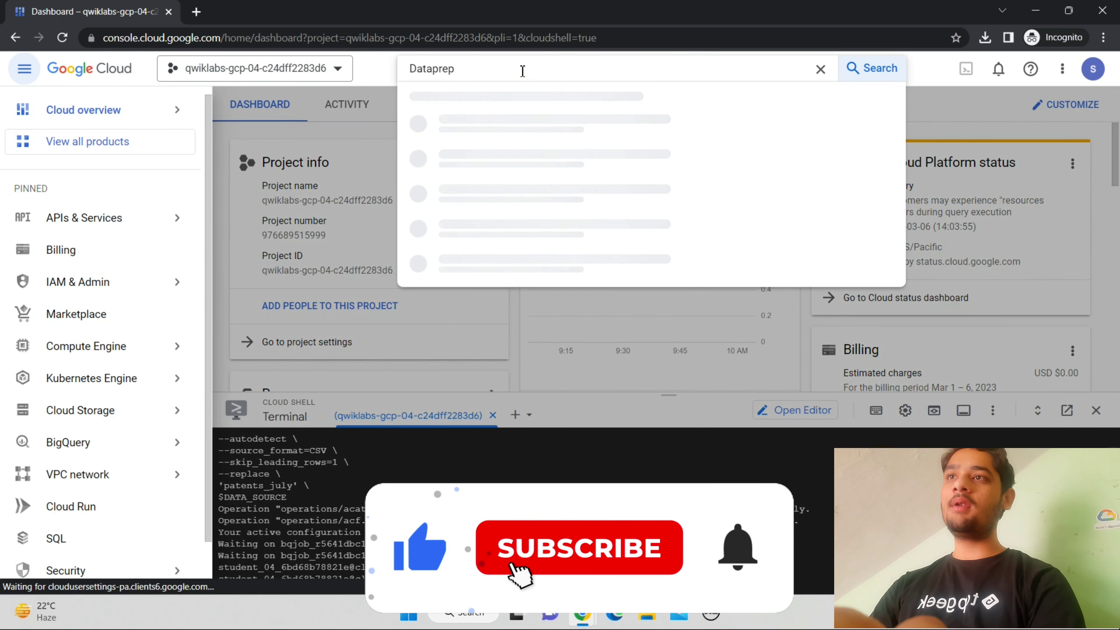
{"action": "key", "text": "Return"}
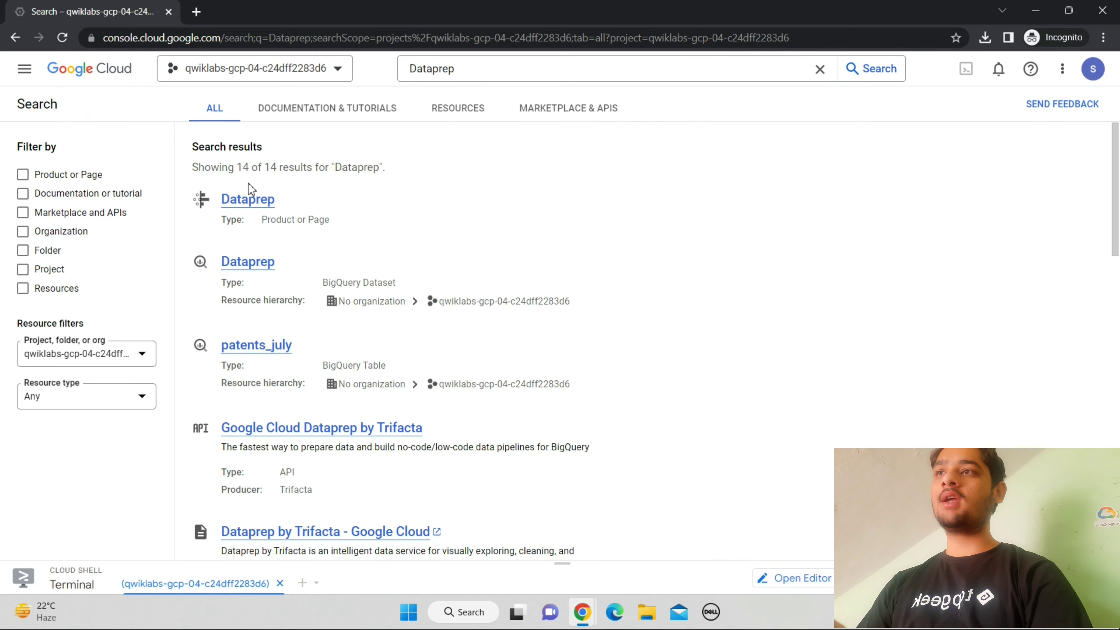
{"action": "left_click", "coordinate": [257, 205]}
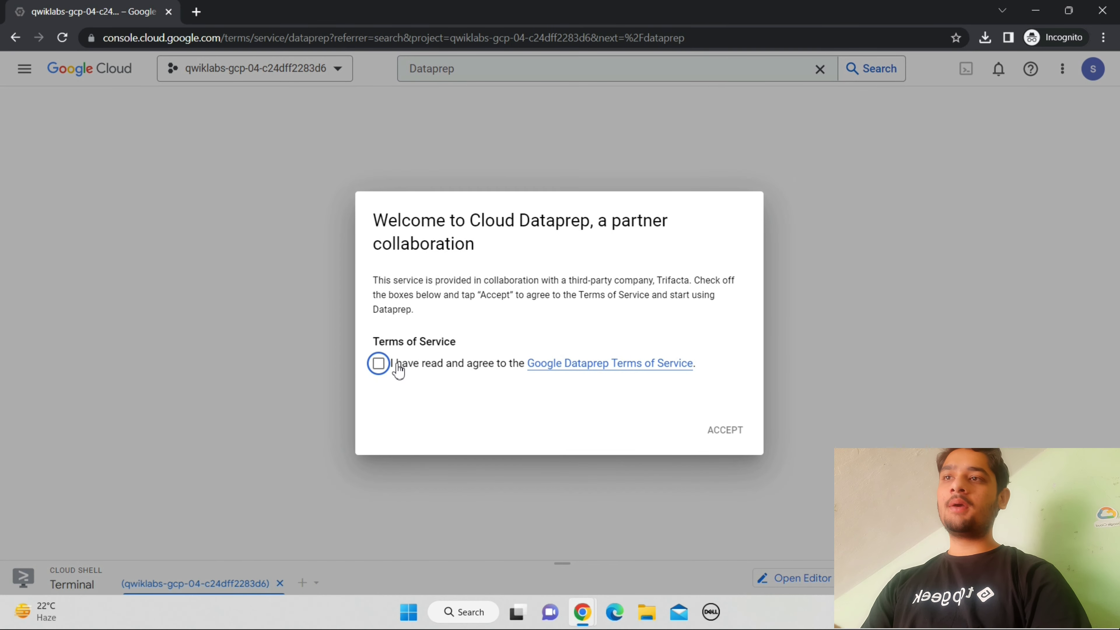
Accept the Google Dataprep Terms of Service, agree to account data sharing and allow Trifacta to access the project data
{"action": "left_click", "coordinate": [382, 383]}
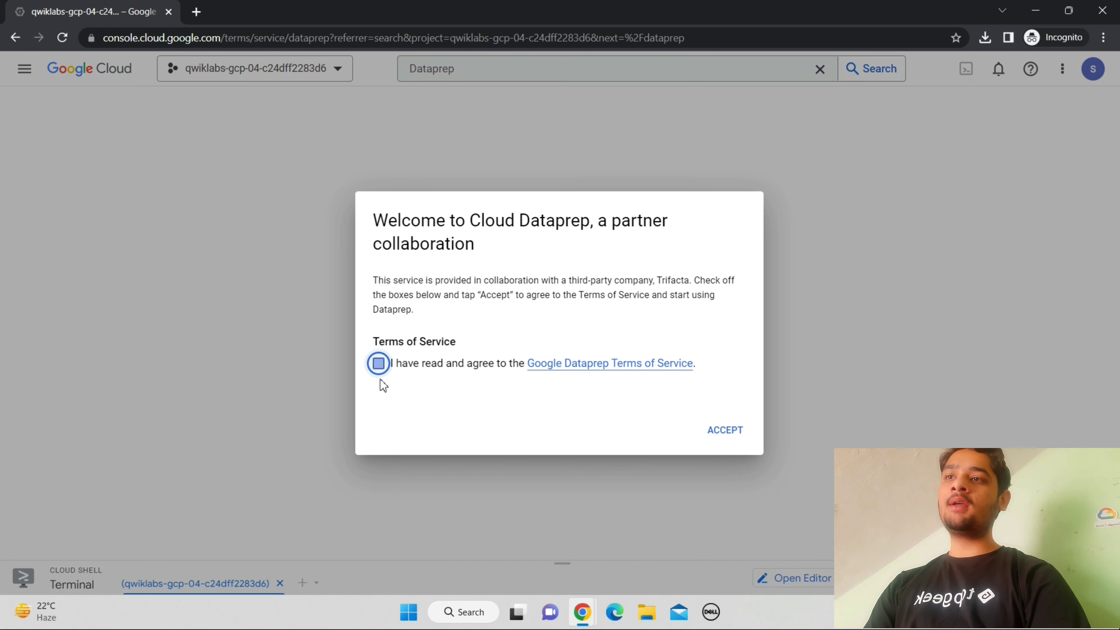
{"action": "left_click", "coordinate": [707, 434]}
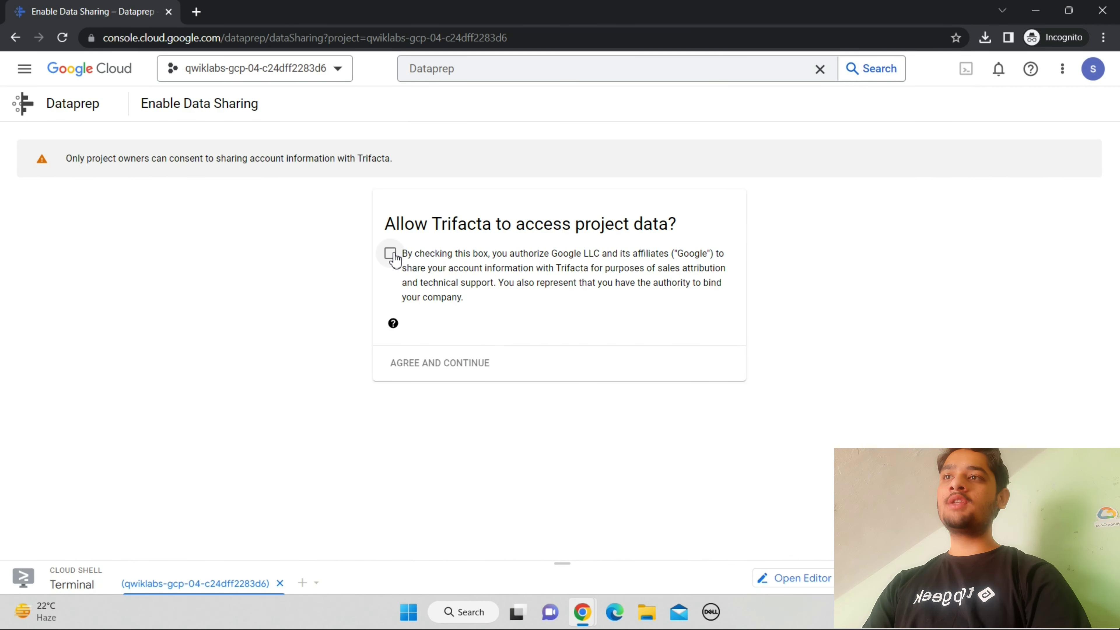
{"action": "left_click", "coordinate": [390, 253]}
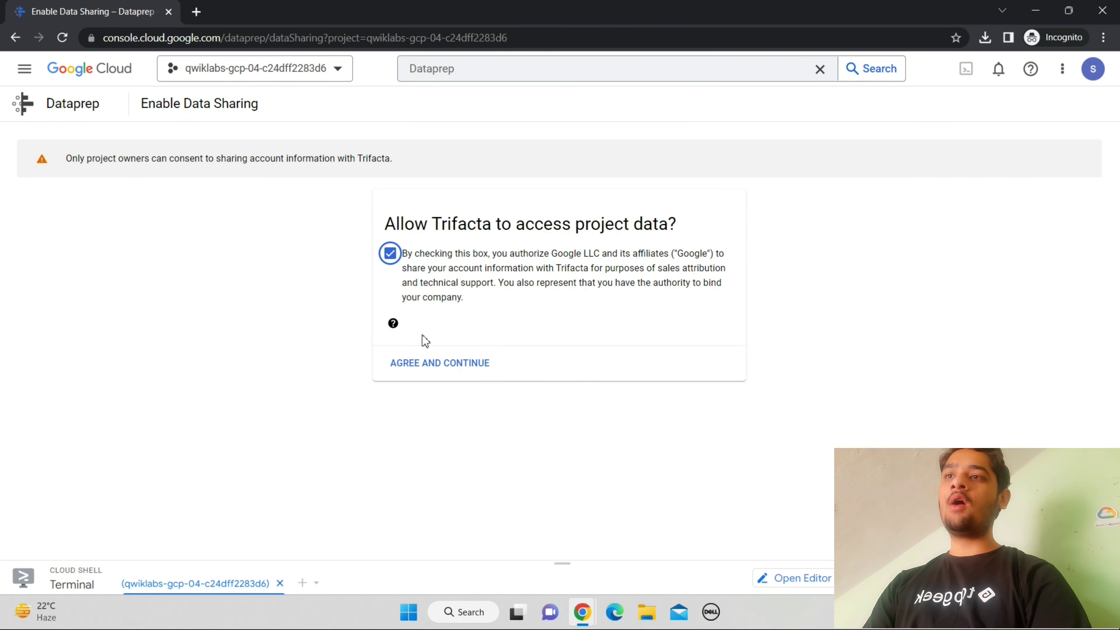
{"action": "left_click", "coordinate": [430, 374]}
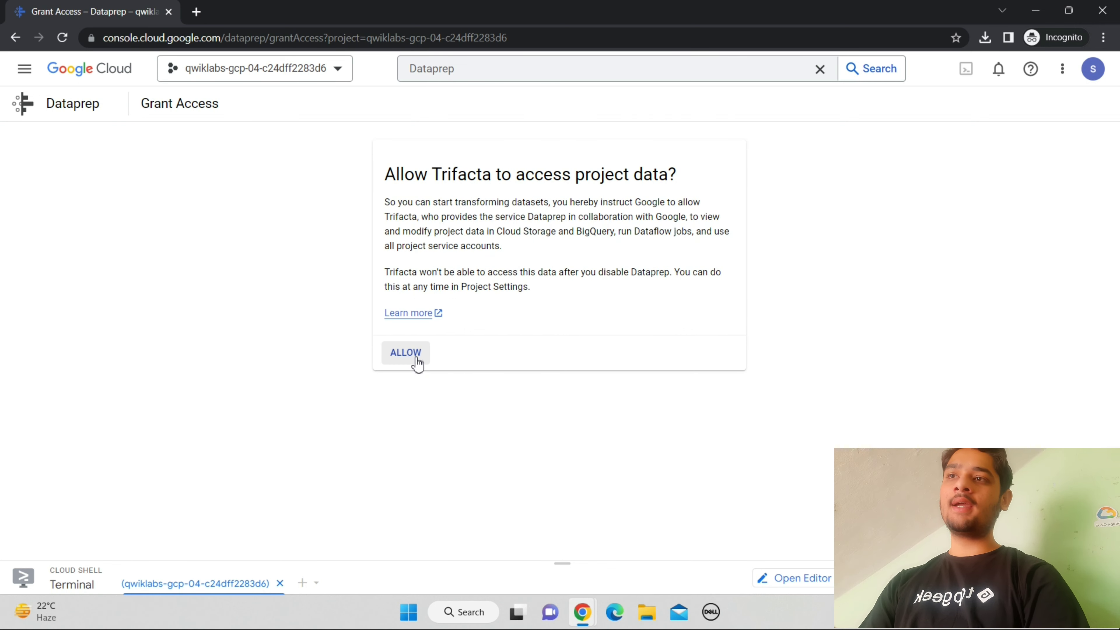
{"action": "left_click", "coordinate": [417, 363]}
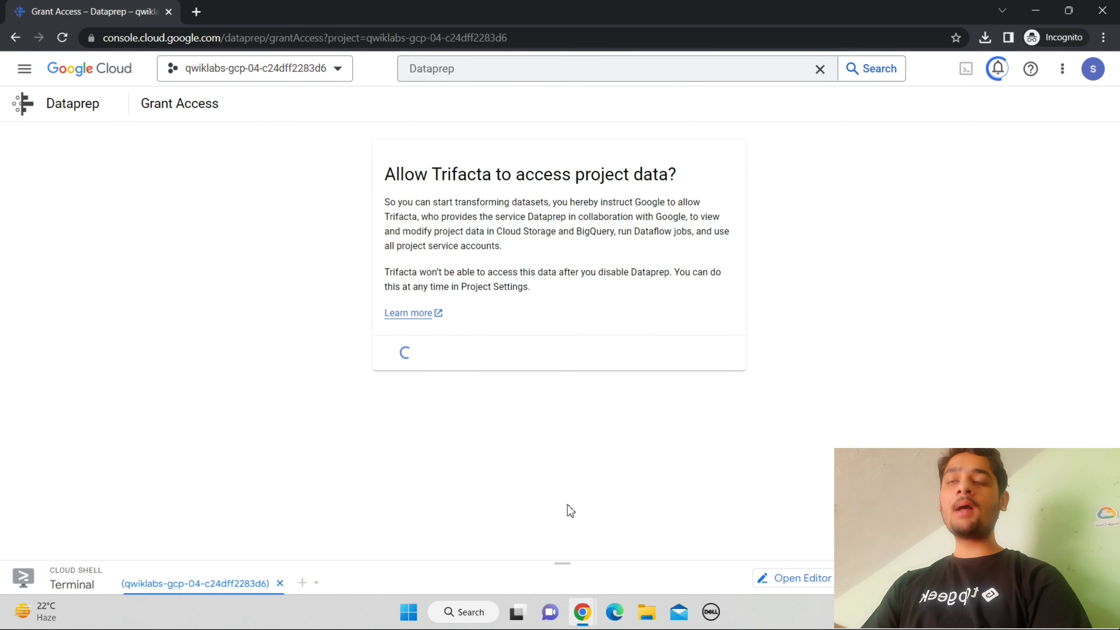
Check the lab progress for "Retrieve dataset files" and review the remaining Task 2 instructions
{"action": "mouse_move", "coordinate": [580, 618]}
{"action": "left_click", "coordinate": [538, 570]}
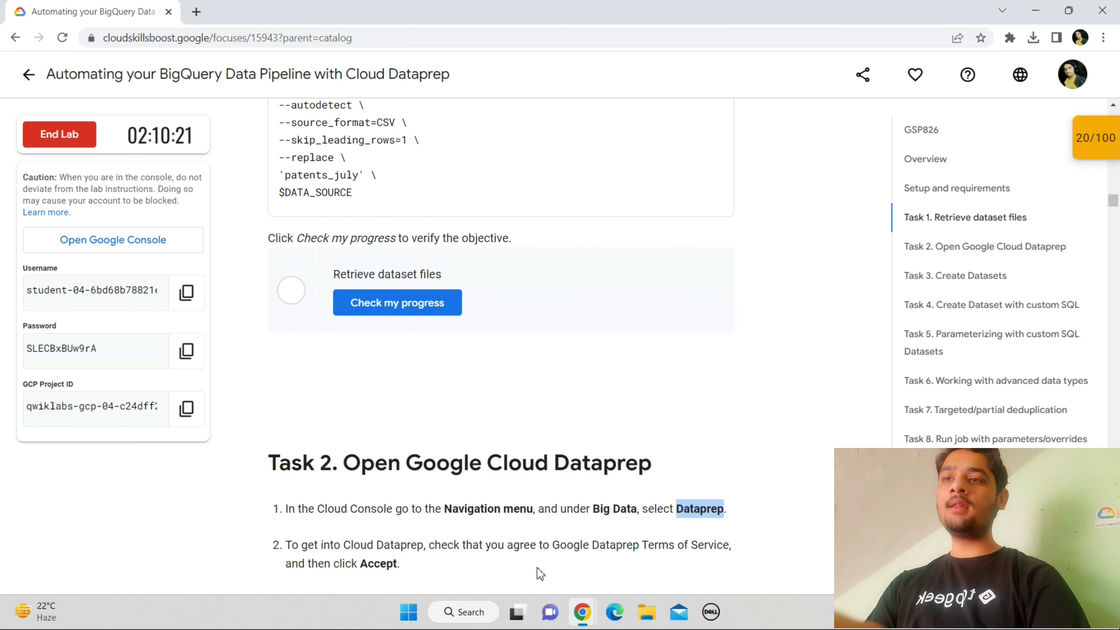
{"action": "left_click", "coordinate": [407, 302]}
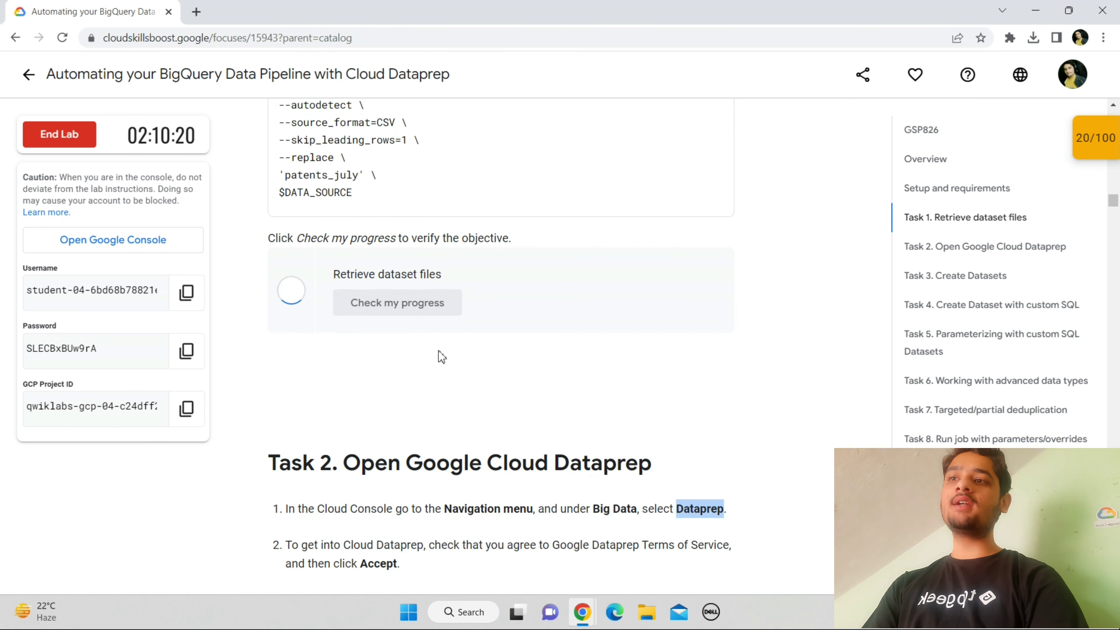
{"action": "scroll", "coordinate": [441, 355], "scroll_direction": "down", "scroll_amount": 5}
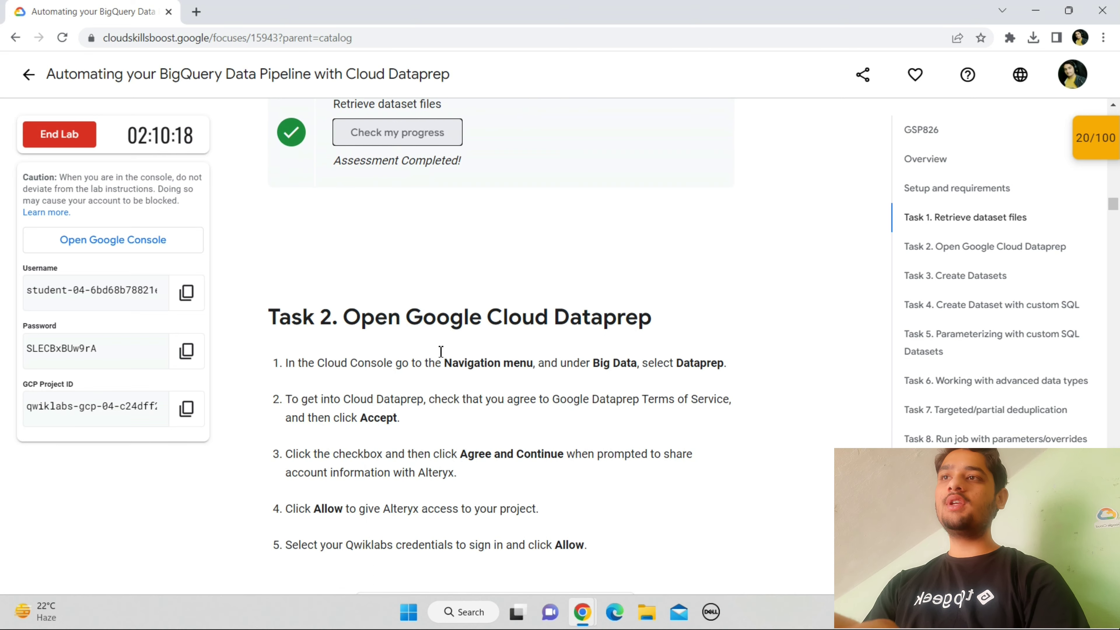
{"action": "scroll", "coordinate": [439, 352], "scroll_direction": "down", "scroll_amount": 15}
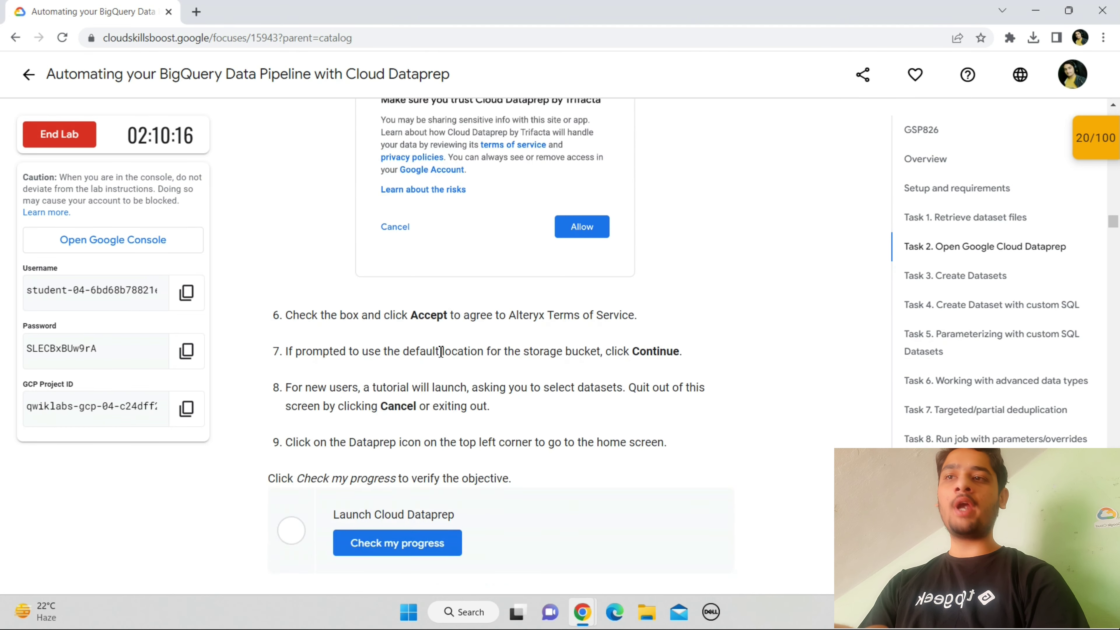
Return to the console, leave the Grant Access page and sign in to Cloud Dataprep with the student account, allowing the requested access
{"action": "mouse_move", "coordinate": [588, 618]}
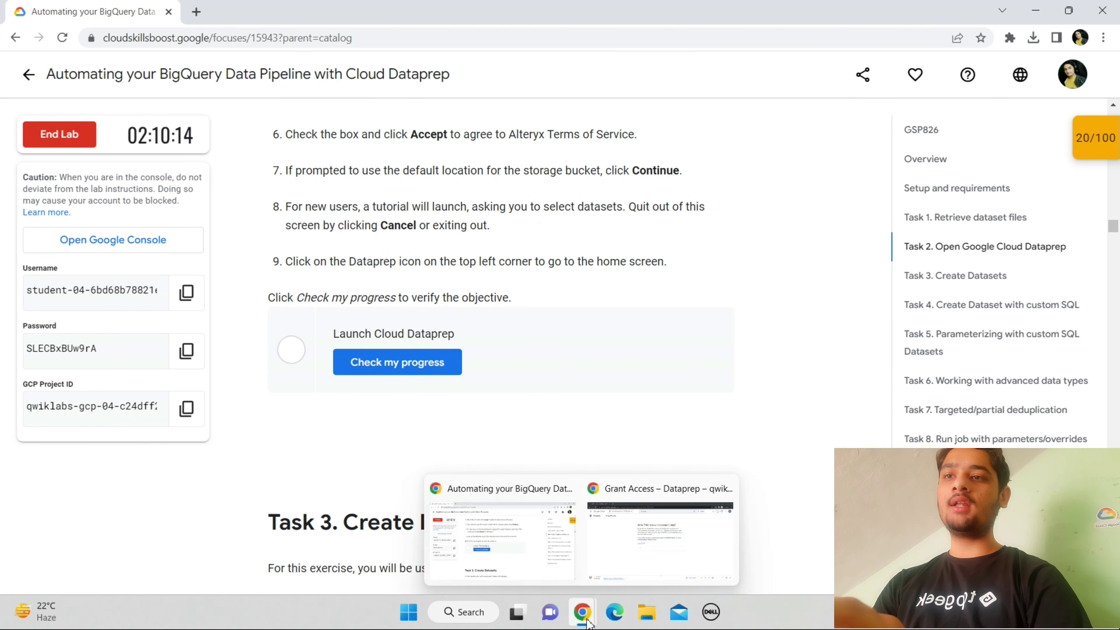
{"action": "left_click", "coordinate": [652, 531]}
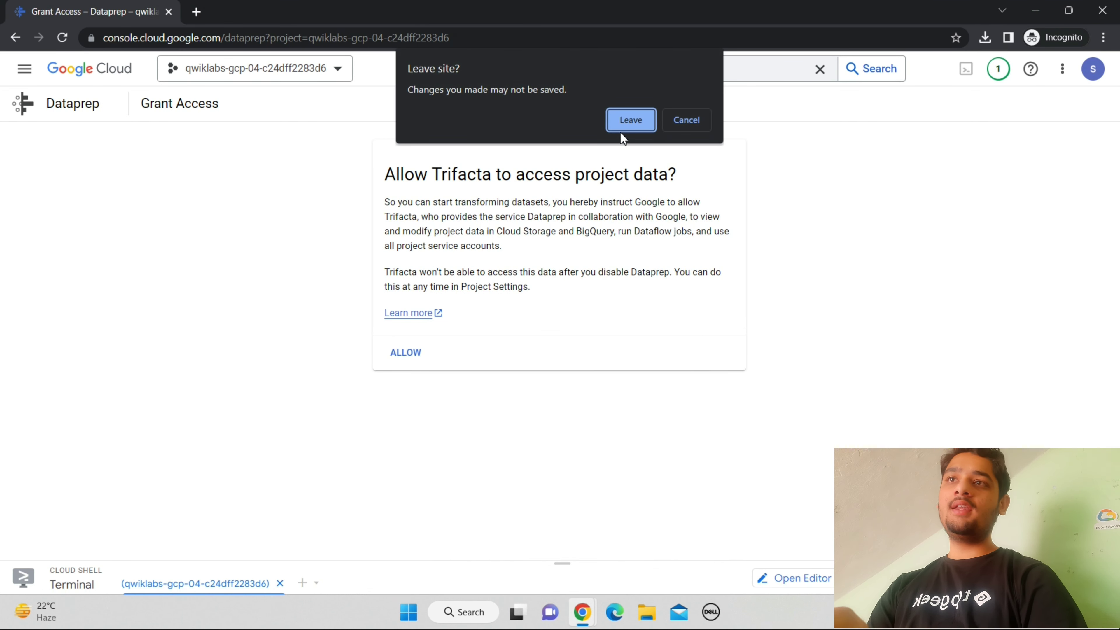
{"action": "left_click", "coordinate": [635, 128]}
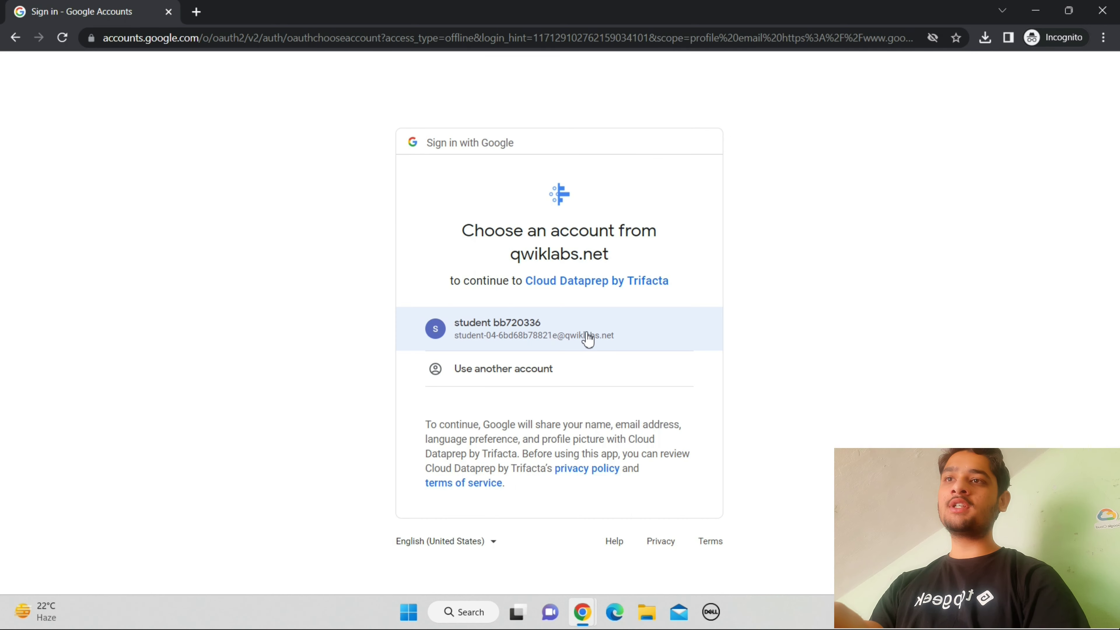
{"action": "left_click", "coordinate": [588, 337]}
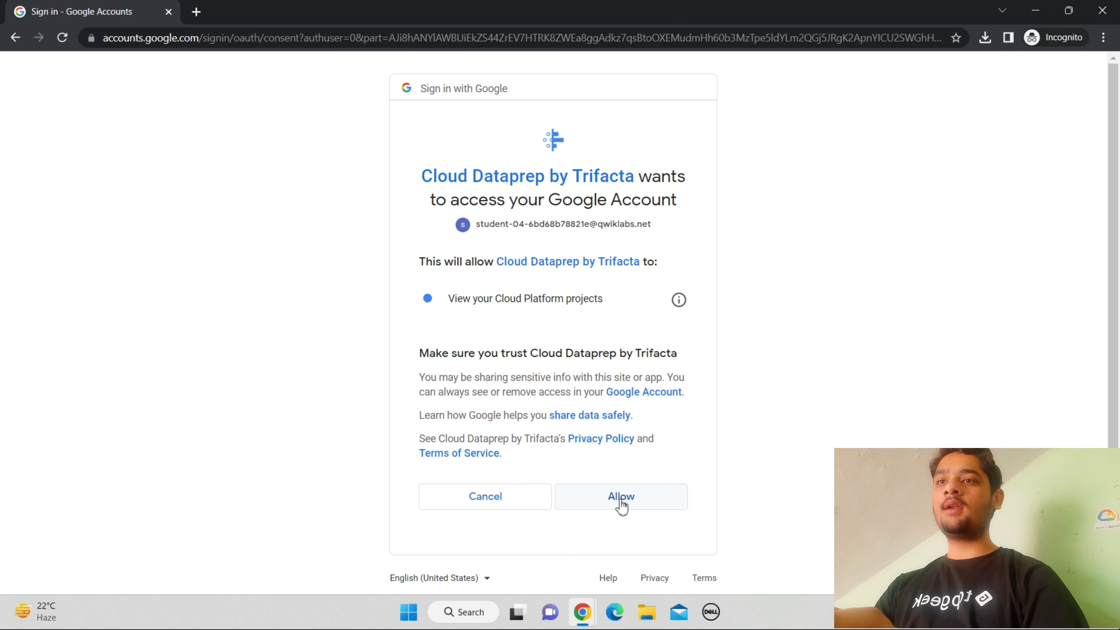
{"action": "left_click", "coordinate": [620, 499]}
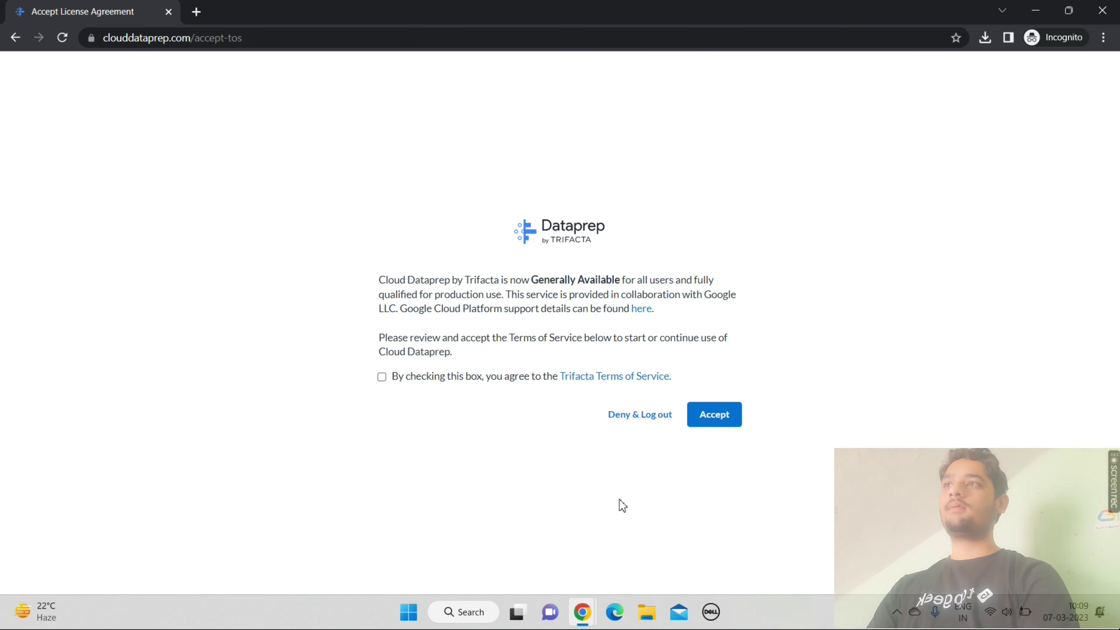
Accept the Trifacta Terms of Service and complete the first-time setup with the default storage location
{"action": "left_click", "coordinate": [472, 378]}
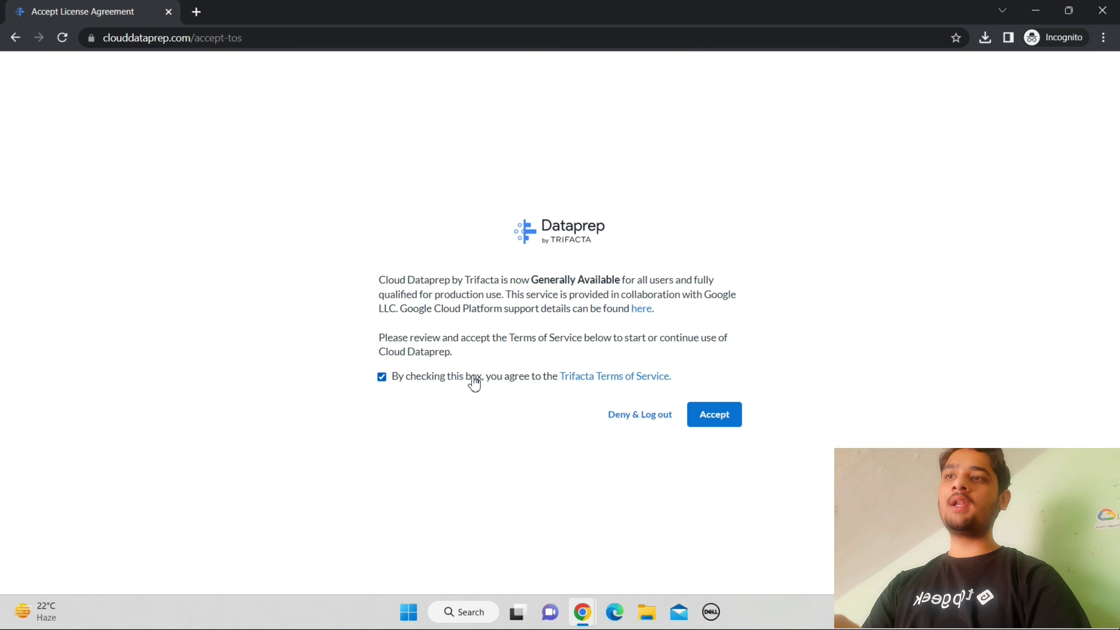
{"action": "left_click", "coordinate": [705, 425]}
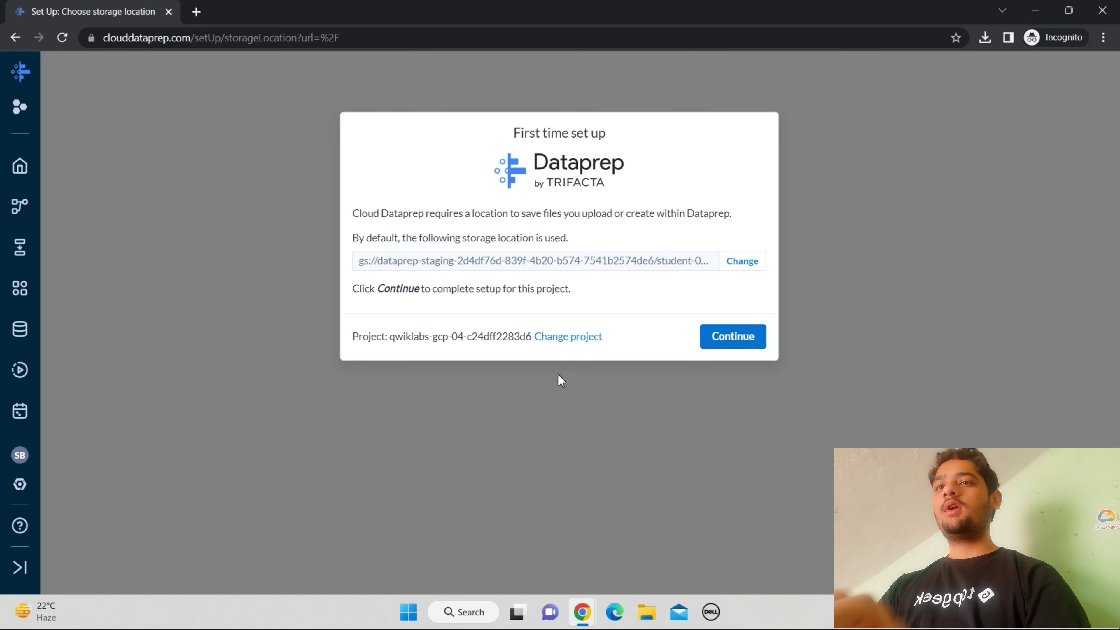
{"action": "left_click", "coordinate": [753, 343]}
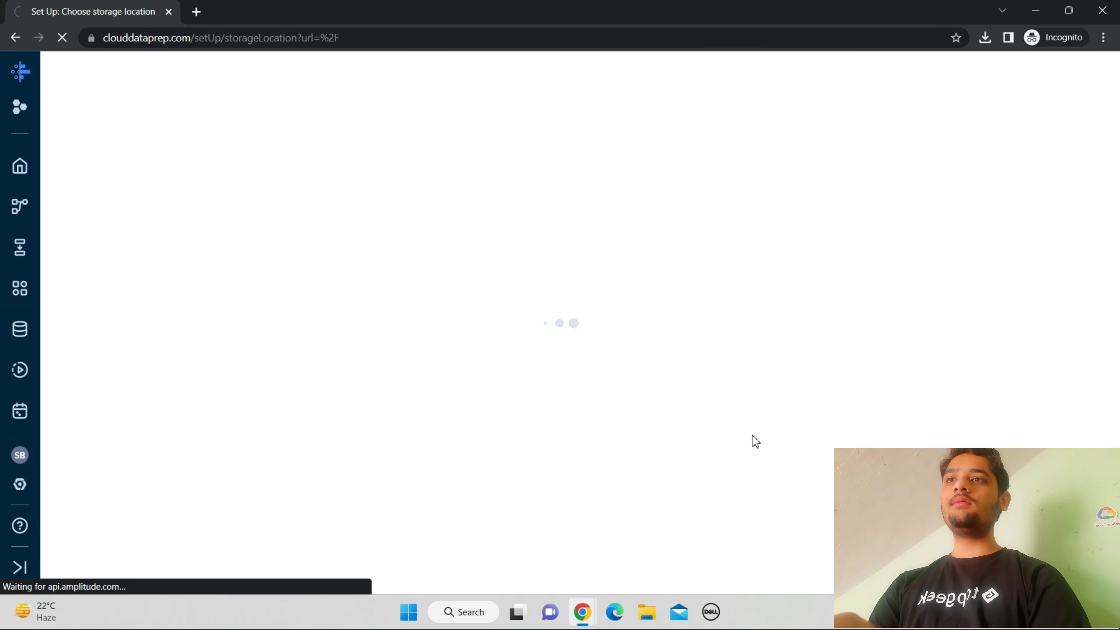
Check the lab progress for "Launch Cloud Dataprep" on the lab instructions page
{"action": "mouse_move", "coordinate": [582, 612]}
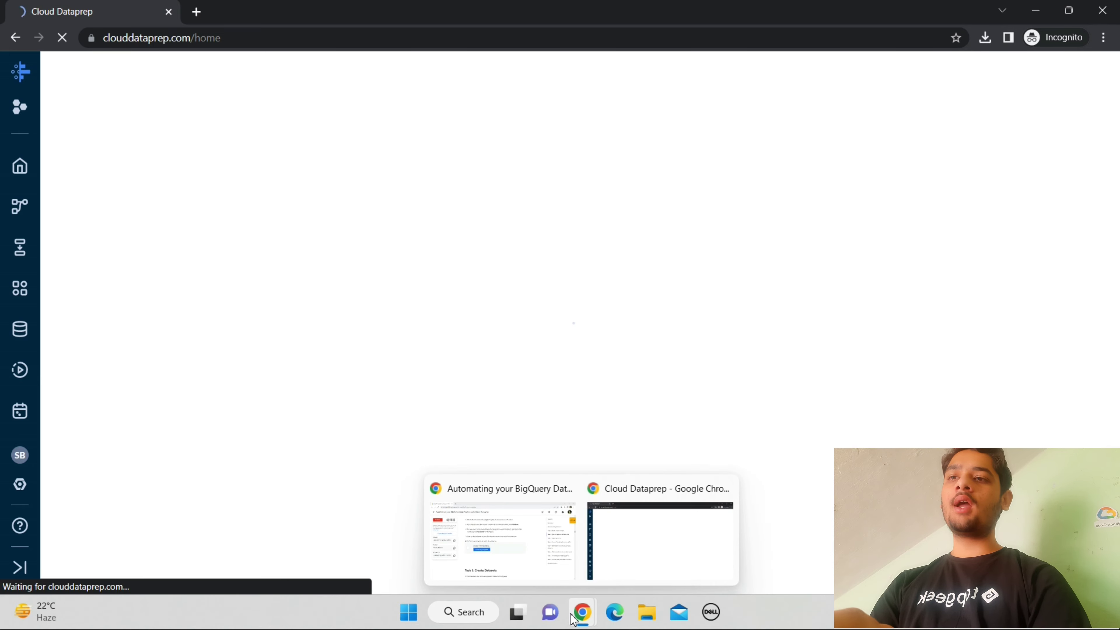
{"action": "left_click", "coordinate": [504, 534]}
{"action": "left_click", "coordinate": [415, 371]}
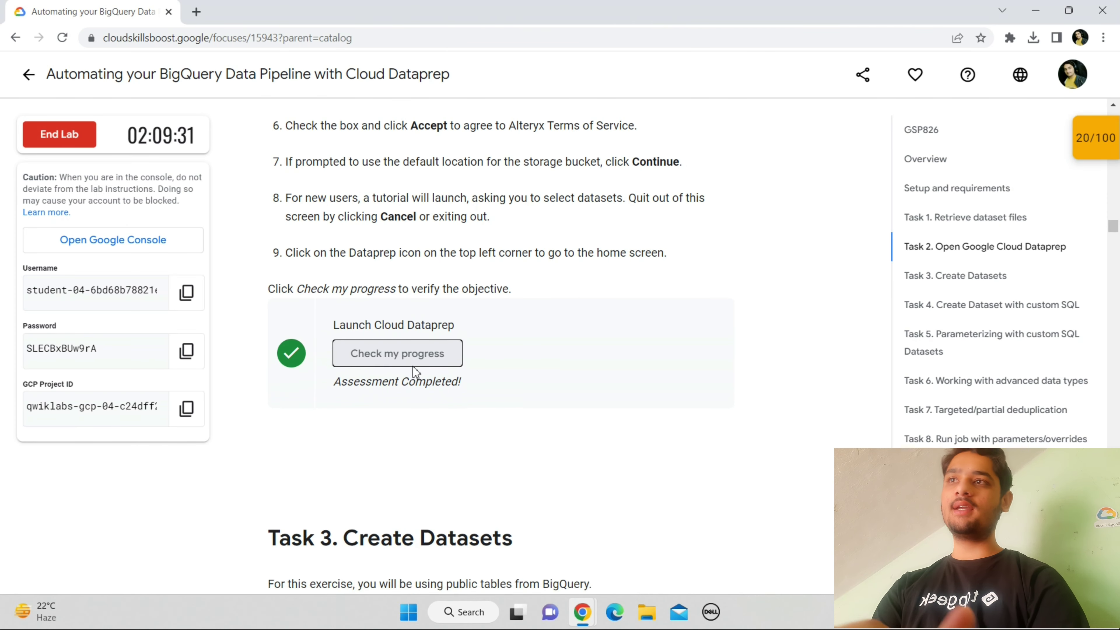
Copy the flow name "Qwiklabs Patents" from the Task 3 Create Datasets instructions
{"action": "scroll", "coordinate": [413, 366], "scroll_direction": "down", "scroll_amount": 6}
{"action": "scroll", "coordinate": [415, 371], "scroll_direction": "down", "scroll_amount": 2}
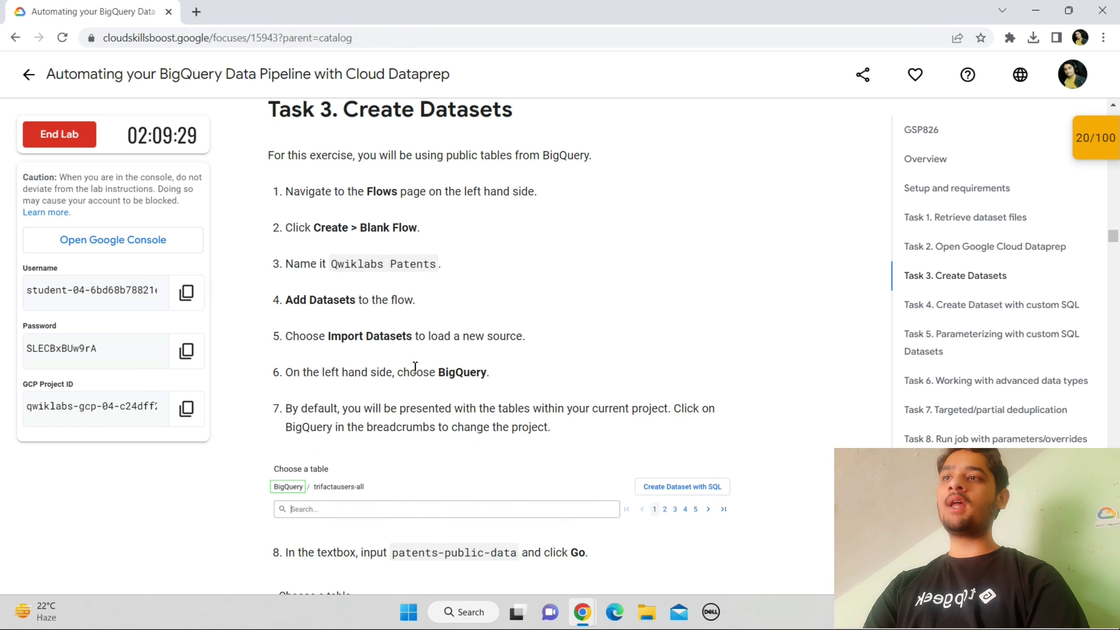
{"action": "left_click_drag", "start_coordinate": [330, 265], "coordinate": [428, 268]}
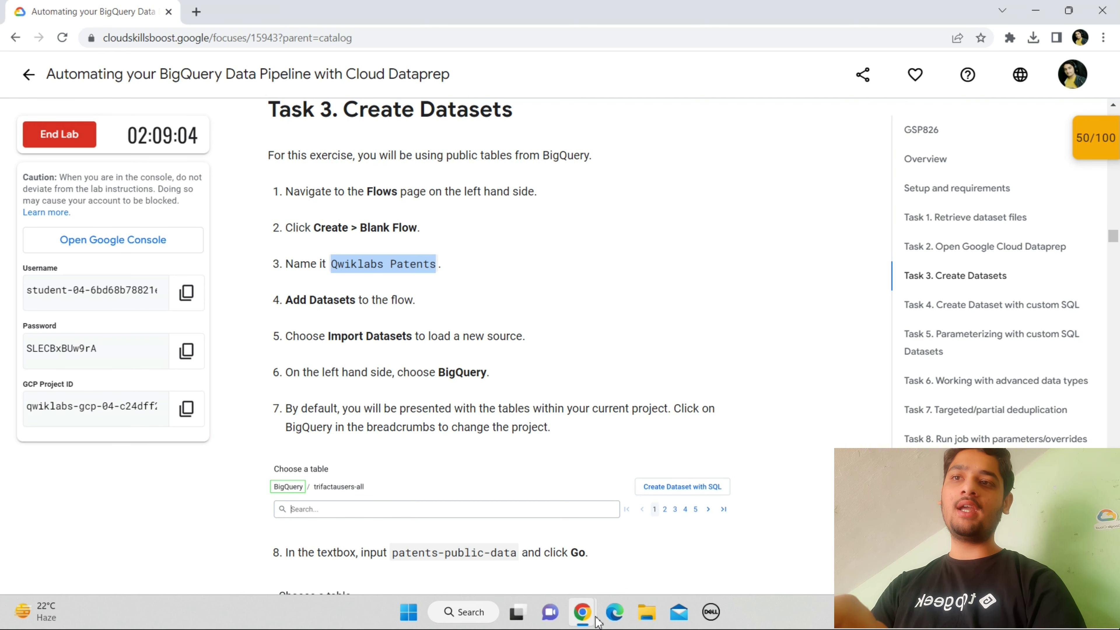
Switch to Cloud Dataprep and import the Trivia MARCH ZIP archive from Downloads as a flow on the Flows page
{"action": "mouse_move", "coordinate": [592, 622]}
{"action": "left_click", "coordinate": [627, 579]}
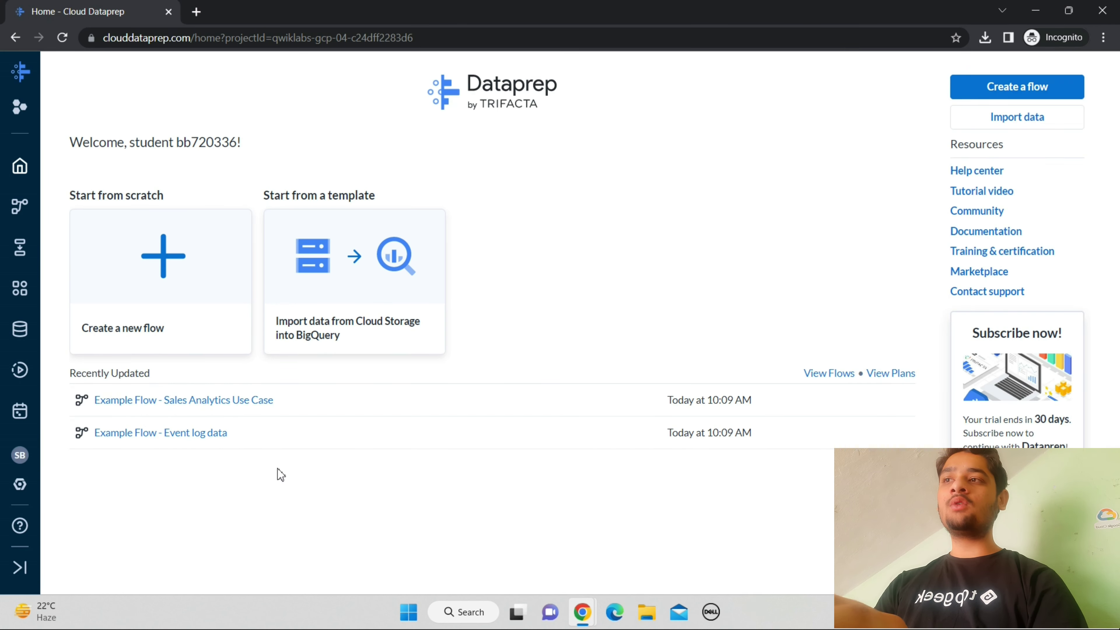
{"action": "left_click", "coordinate": [20, 206]}
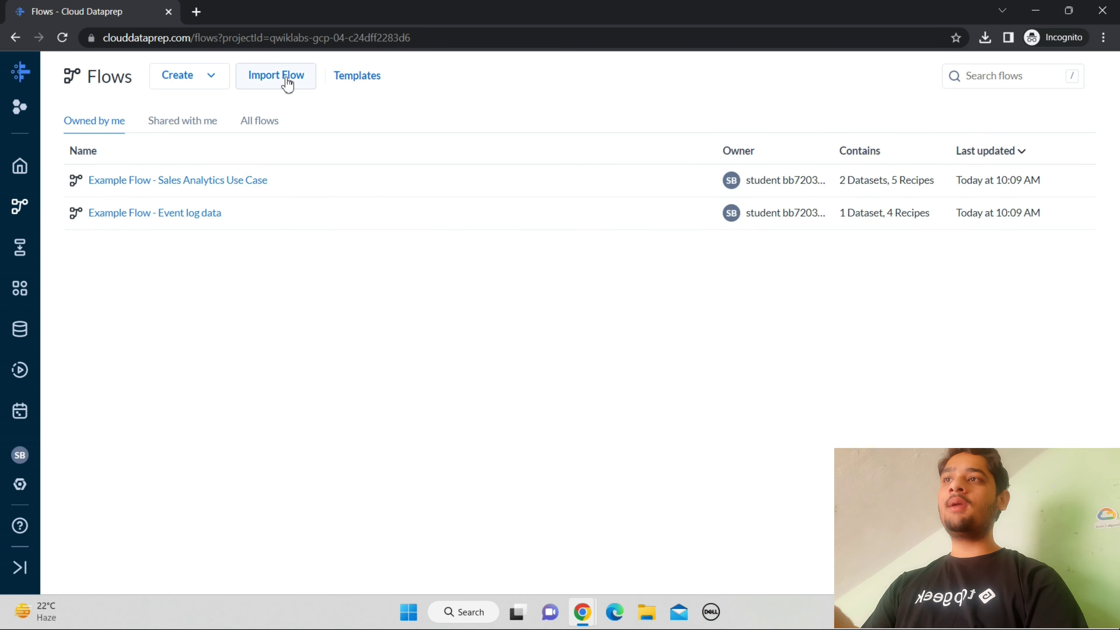
{"action": "left_click", "coordinate": [288, 84]}
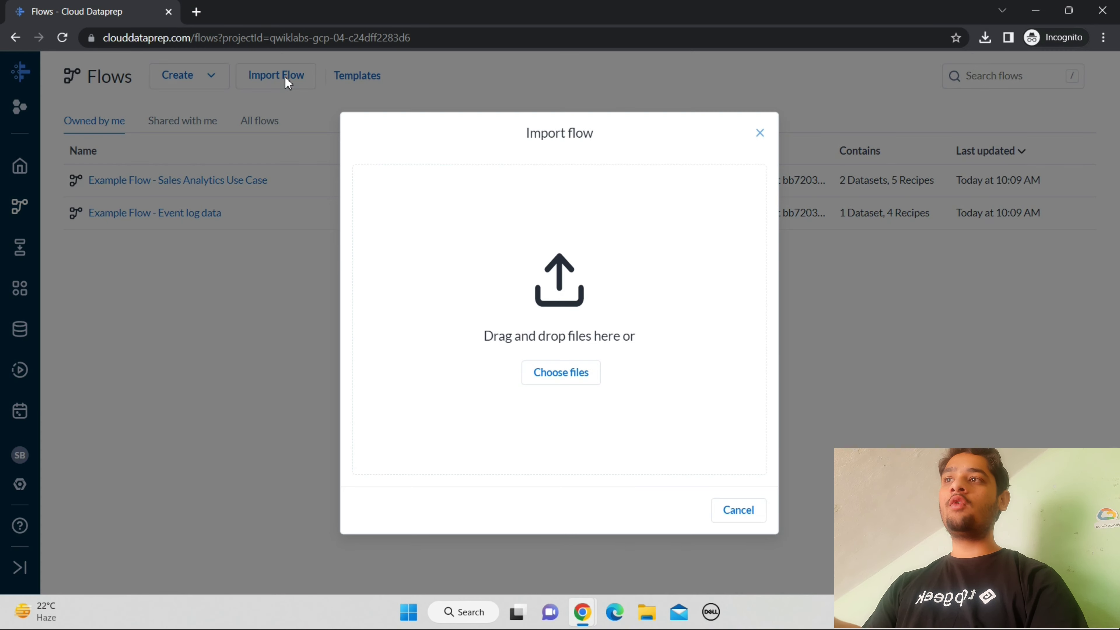
{"action": "left_click", "coordinate": [586, 379]}
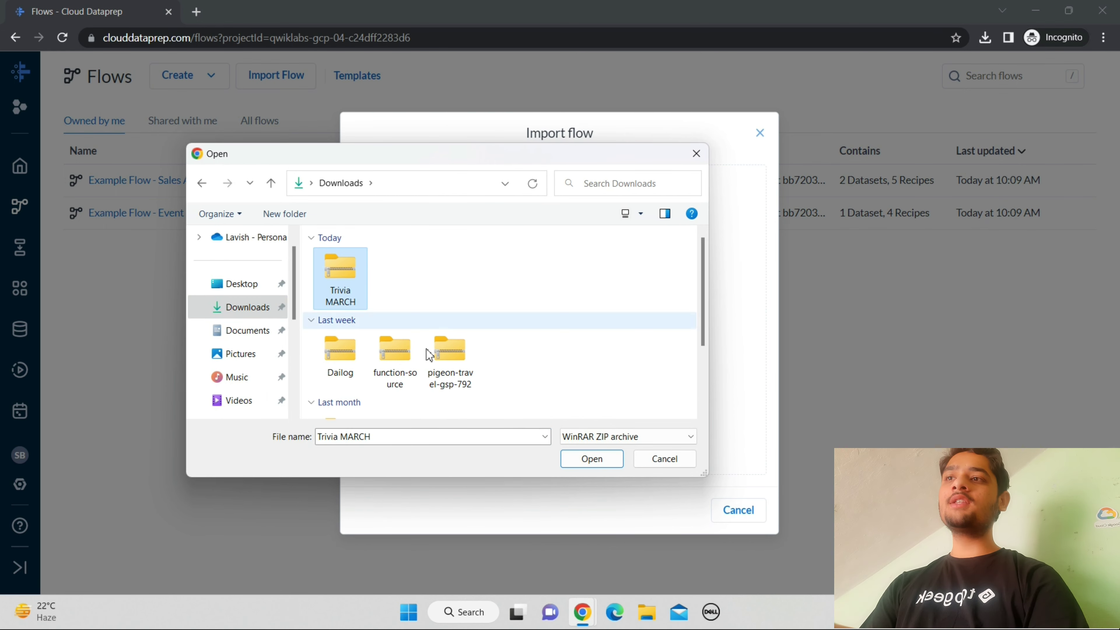
{"action": "left_click", "coordinate": [576, 463]}
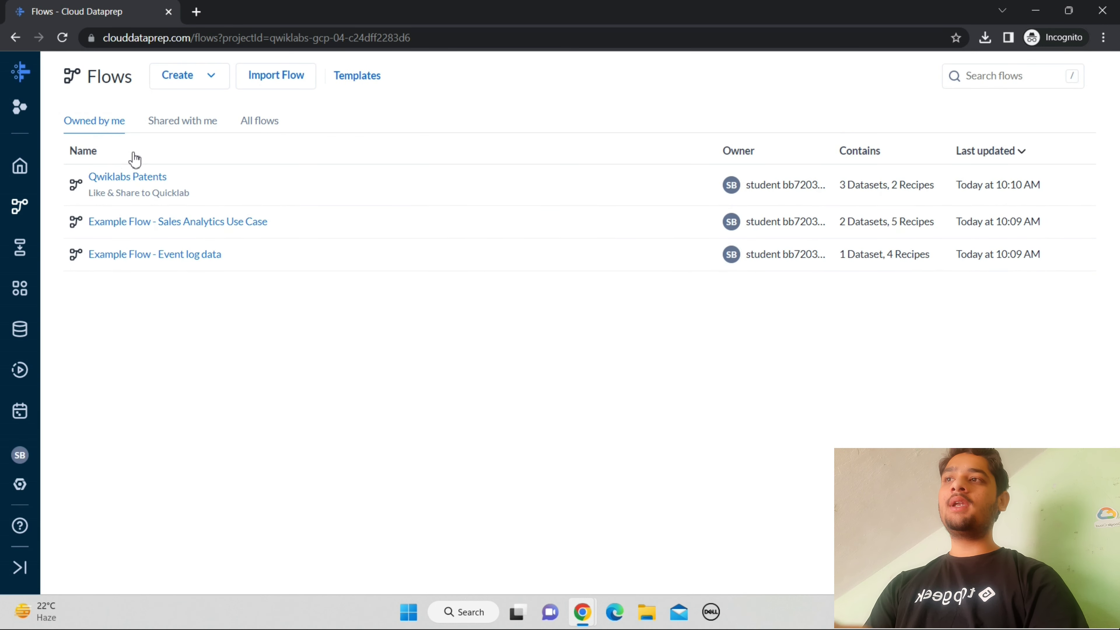
Open the Qwiklabs Patents flow and bring up the job run settings for the Untitled recipe output
{"action": "left_click", "coordinate": [118, 177]}
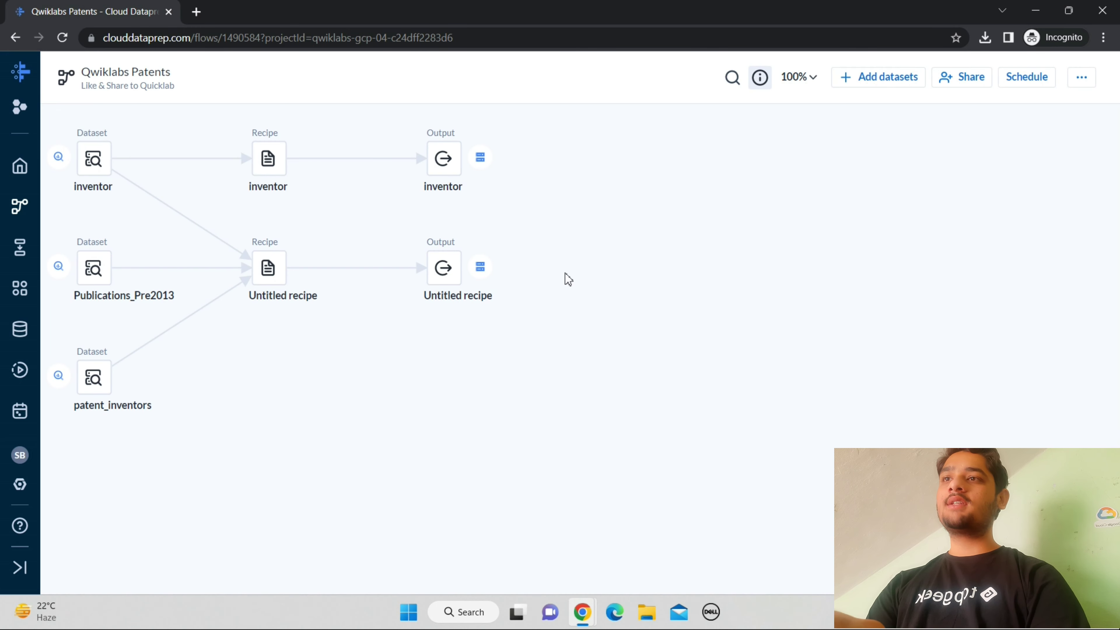
{"action": "left_click", "coordinate": [441, 278]}
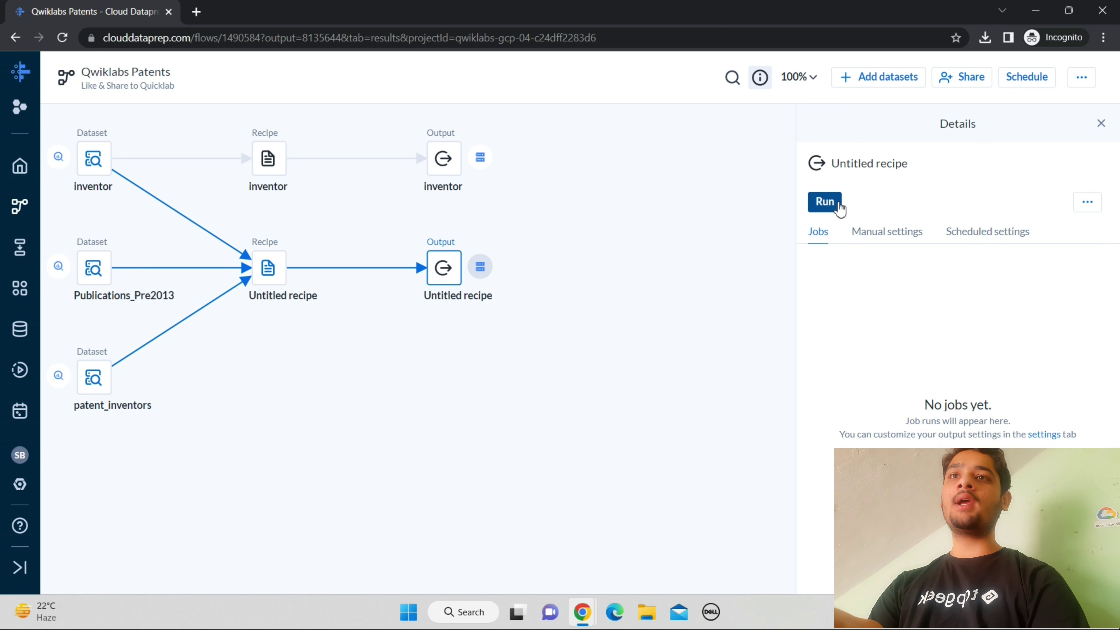
{"action": "left_click", "coordinate": [825, 202]}
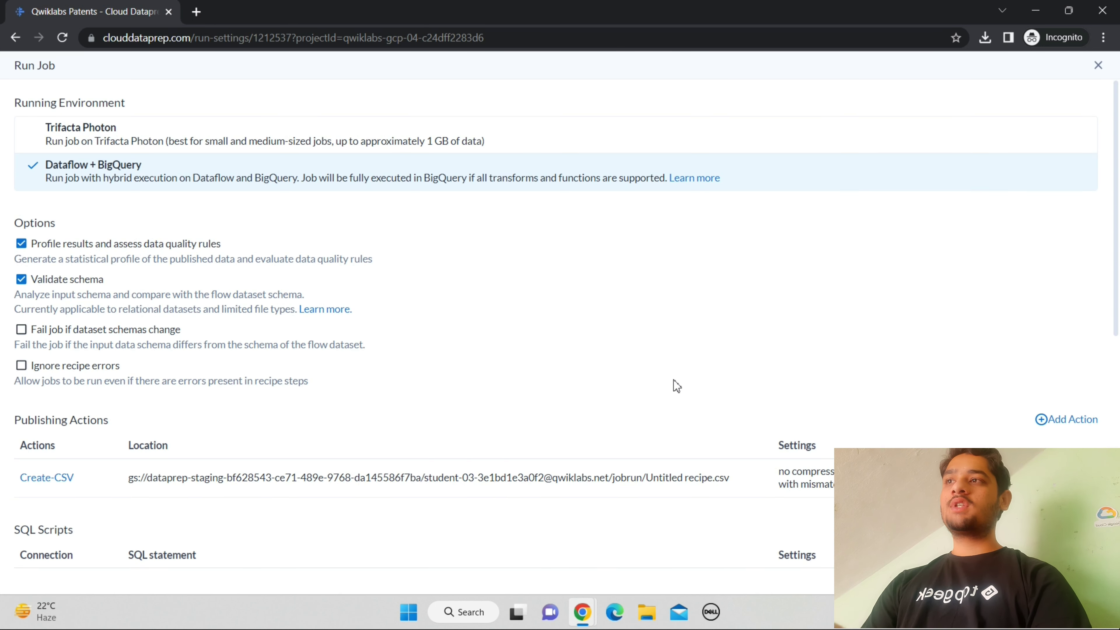
Set the patent_id_filter parameter of this job run to 0
{"action": "left_click_drag", "start_coordinate": [1116, 201], "coordinate": [1118, 400]}
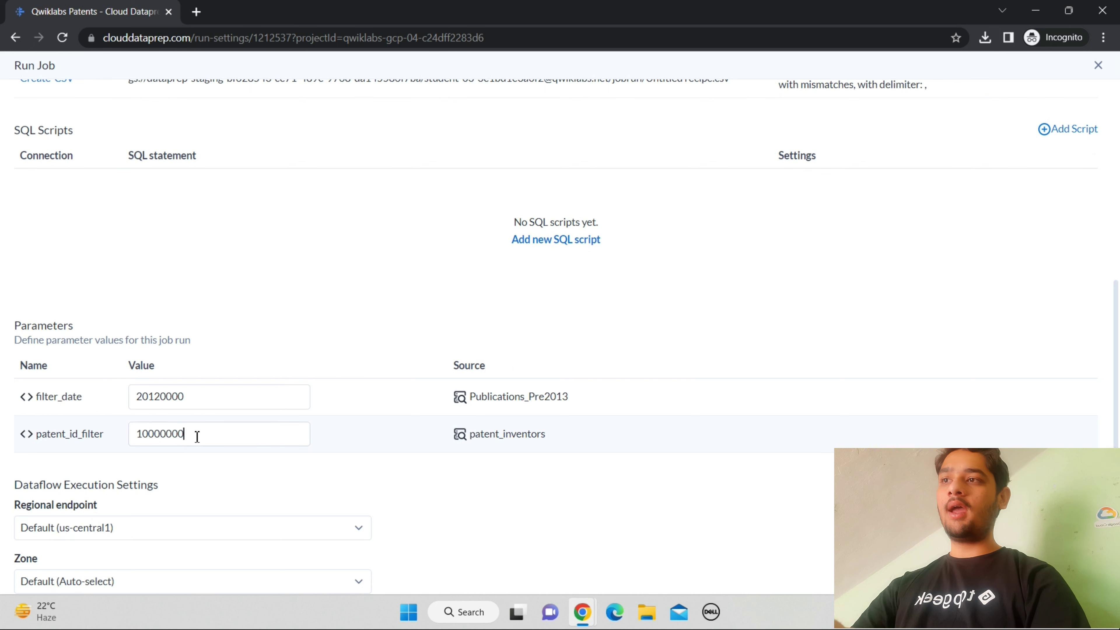
{"action": "left_click_drag", "start_coordinate": [197, 437], "coordinate": [76, 436]}
{"action": "key", "text": "BackSpace"}
{"action": "type", "text": "0"}
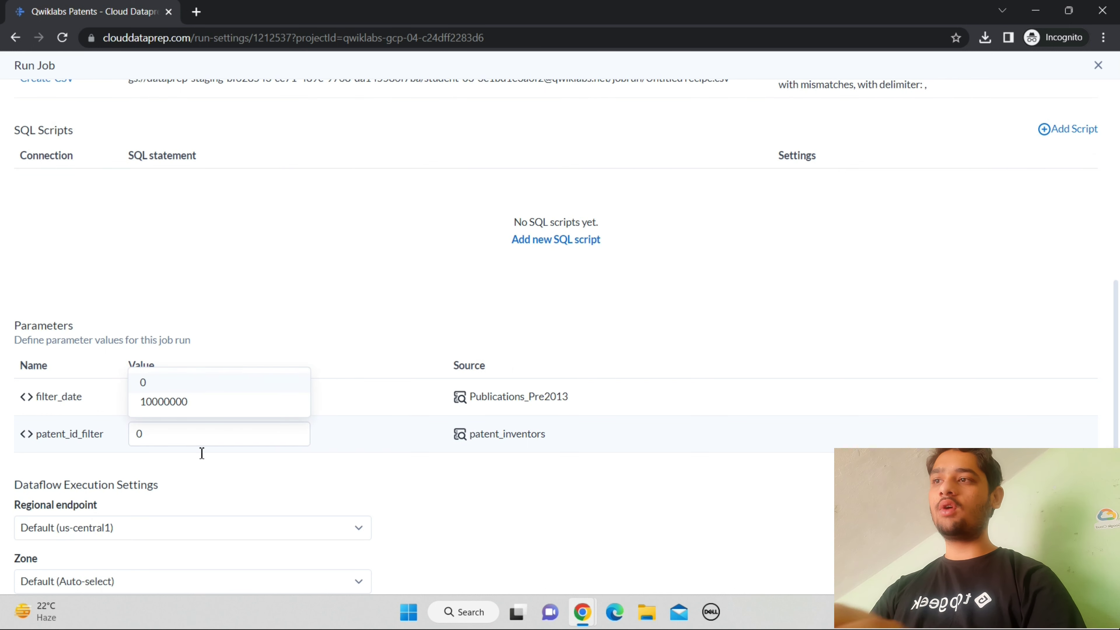
{"action": "left_click", "coordinate": [757, 490]}
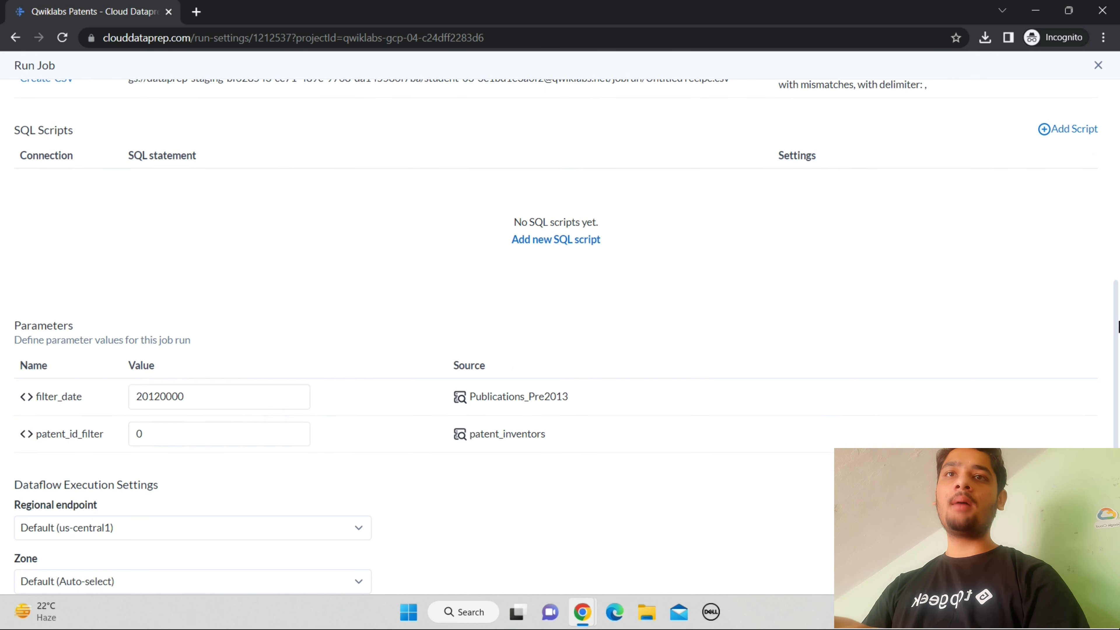
Edit the Create-CSV publishing action and make its Cloud Storage path editable
{"action": "left_click_drag", "start_coordinate": [1117, 326], "coordinate": [1118, 204]}
{"action": "mouse_move", "coordinate": [1019, 336]}
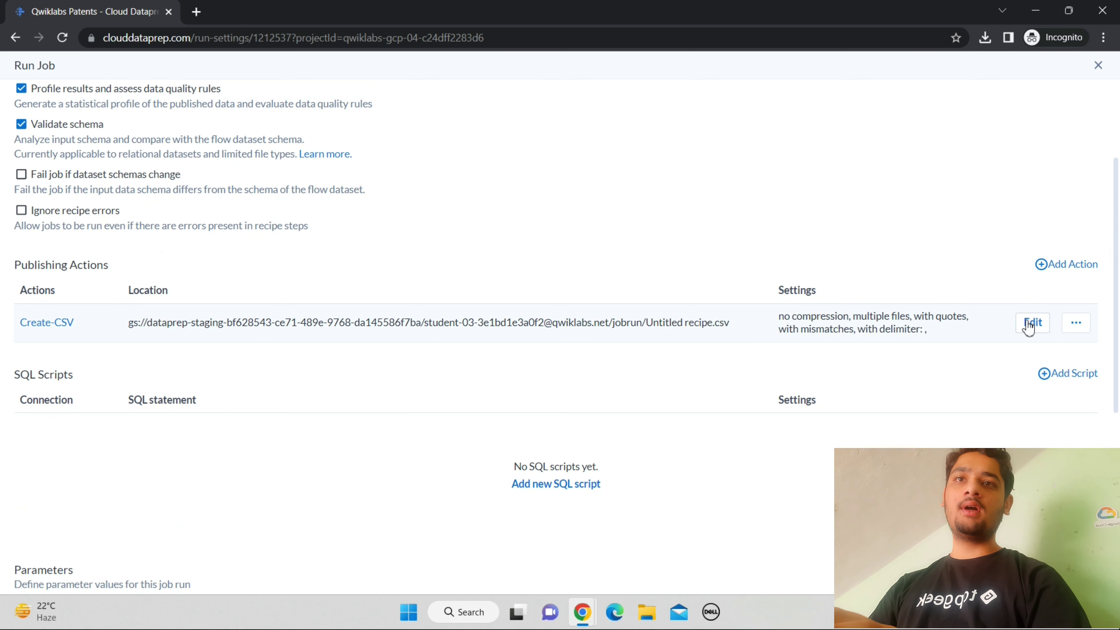
{"action": "left_click", "coordinate": [1025, 327]}
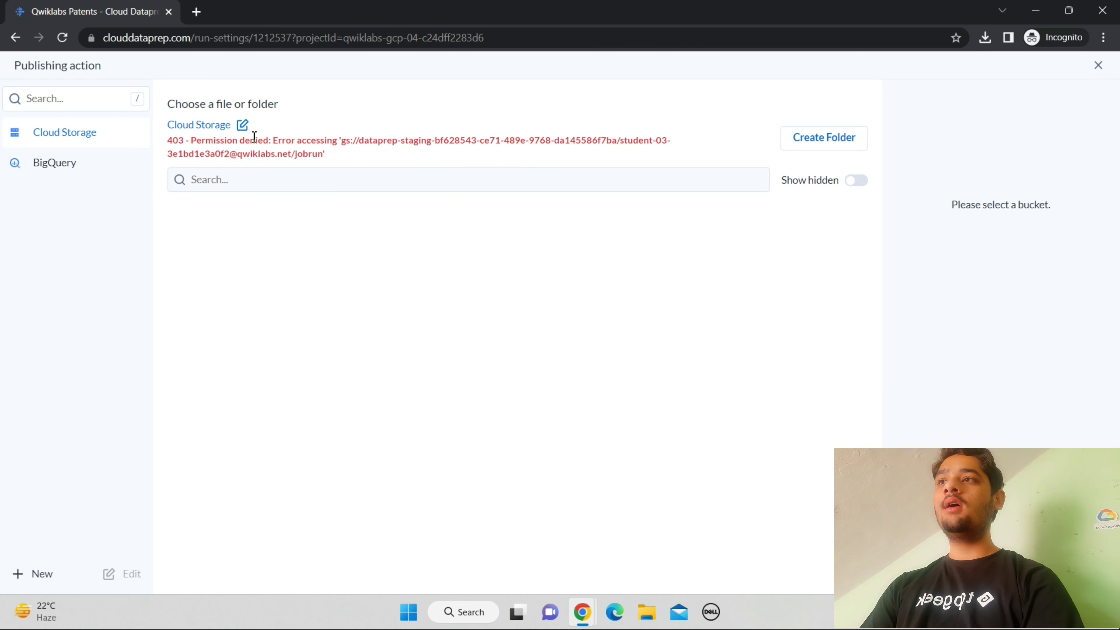
{"action": "left_click", "coordinate": [244, 125]}
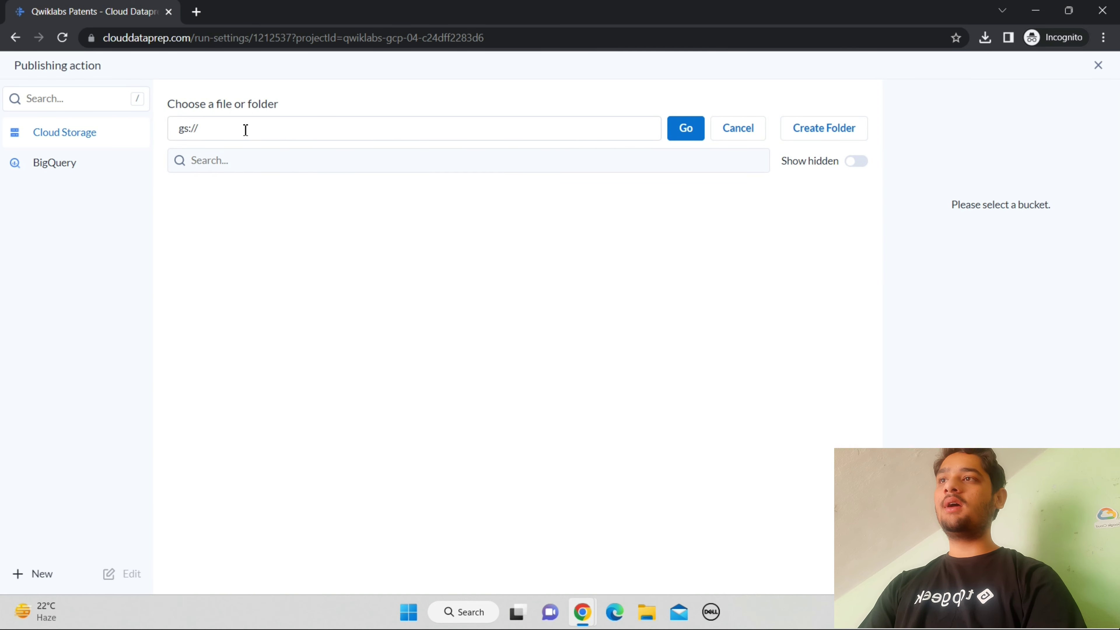
Open the Google Cloud console from the lab page in an incognito tab and sign in with the student account and its copied password
{"action": "mouse_move", "coordinate": [582, 611]}
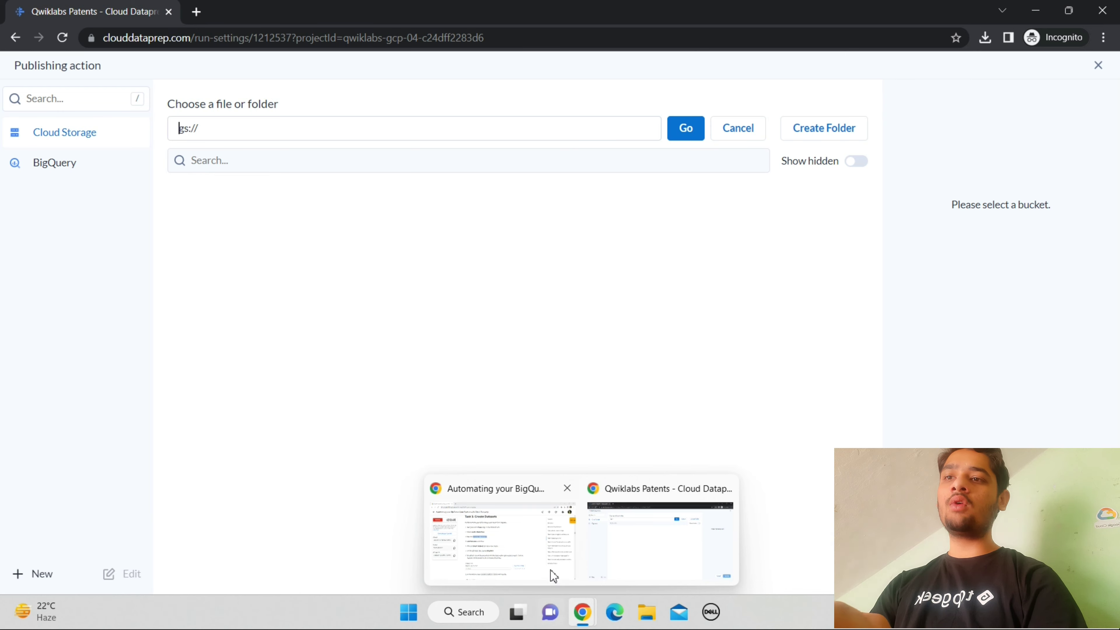
{"action": "left_click", "coordinate": [528, 555]}
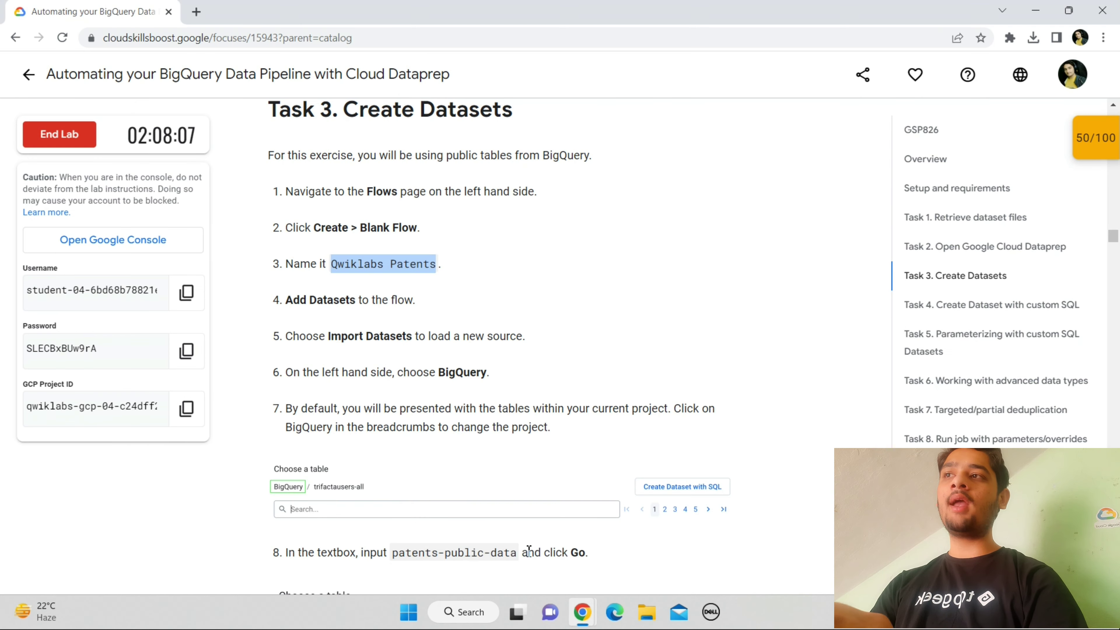
{"action": "right_click", "coordinate": [154, 241]}
{"action": "left_click", "coordinate": [189, 287]}
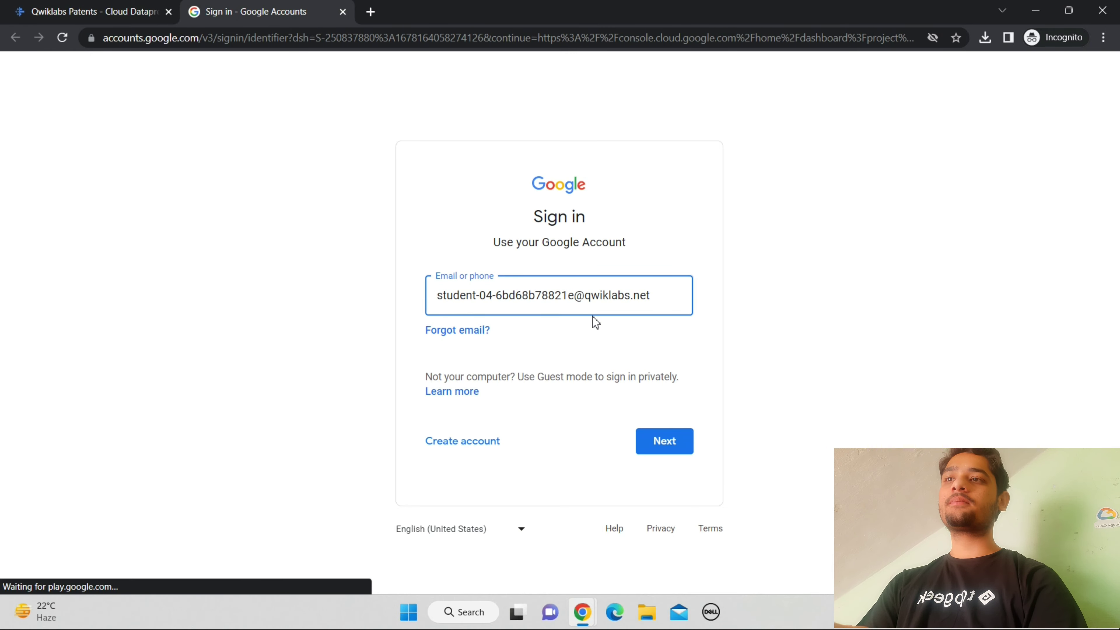
{"action": "key", "text": "Return"}
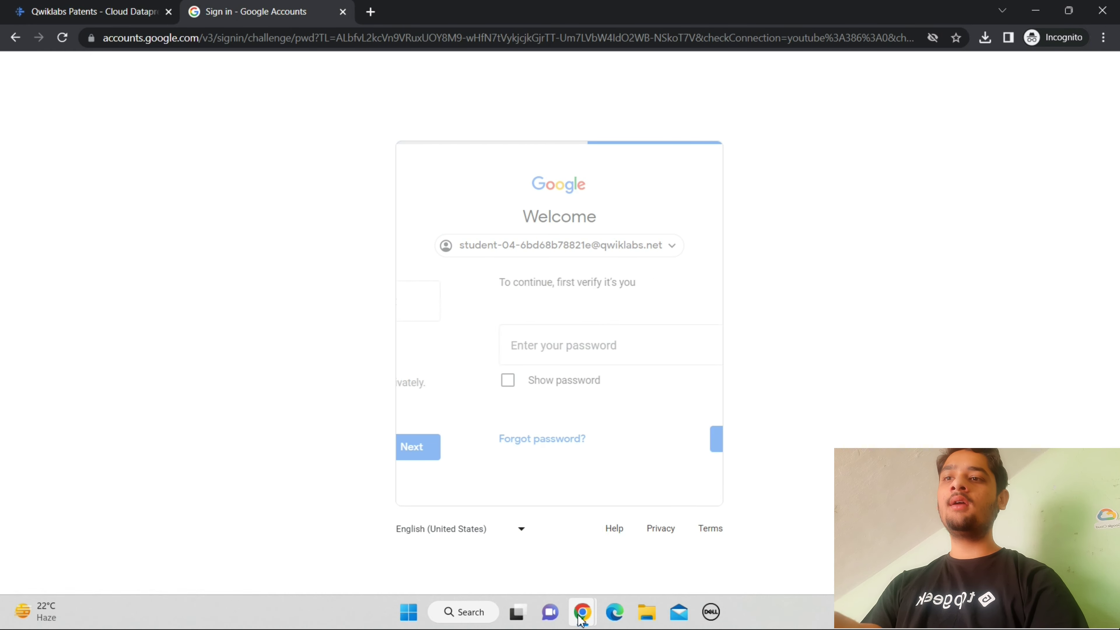
{"action": "mouse_move", "coordinate": [581, 618]}
{"action": "left_click", "coordinate": [498, 548]}
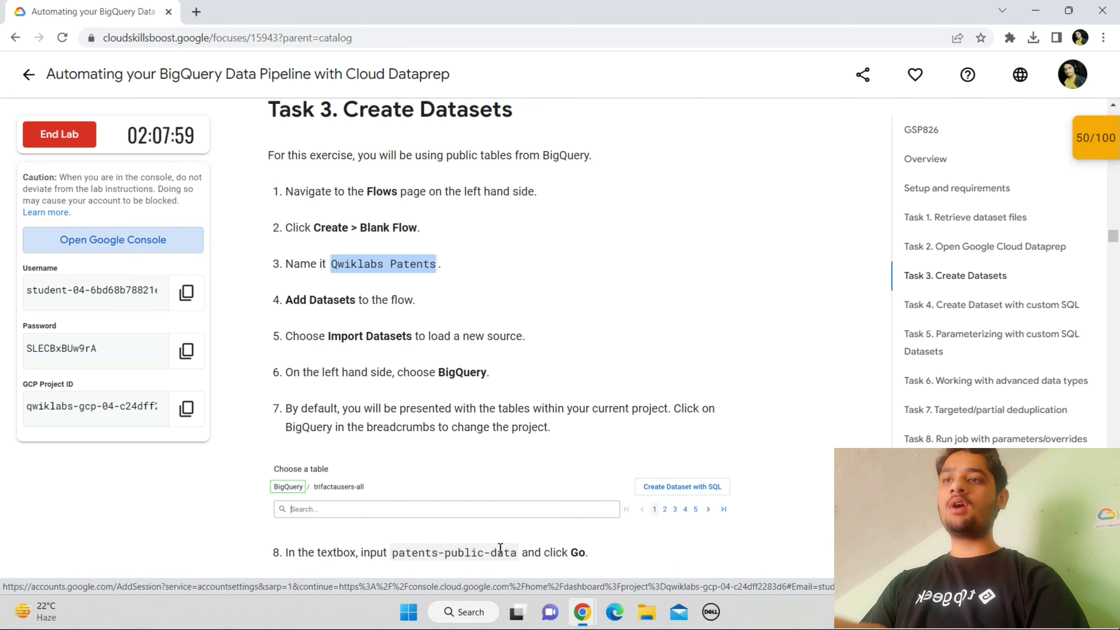
{"action": "left_click", "coordinate": [177, 353]}
{"action": "mouse_move", "coordinate": [573, 626]}
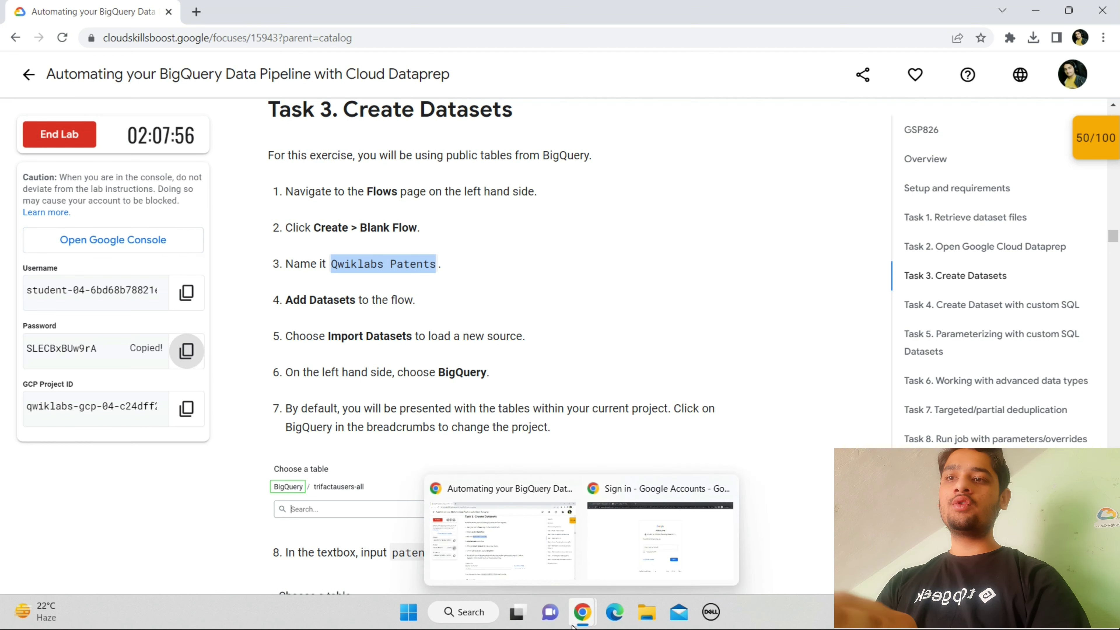
{"action": "left_click", "coordinate": [628, 569]}
{"action": "key", "text": "ctrl+v"}
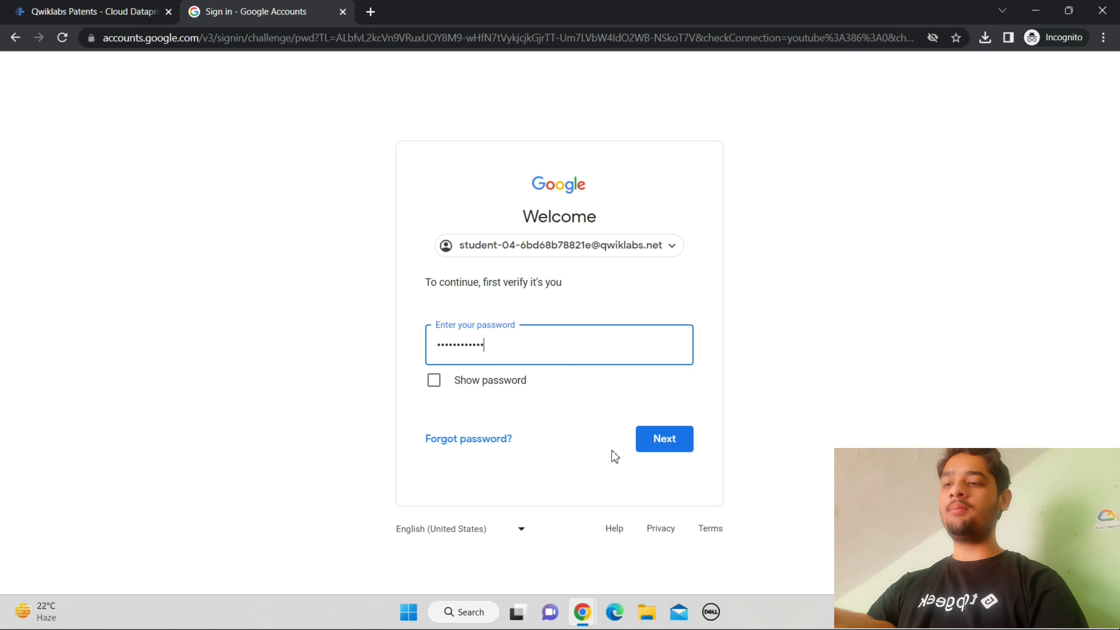
{"action": "key", "text": "Return"}
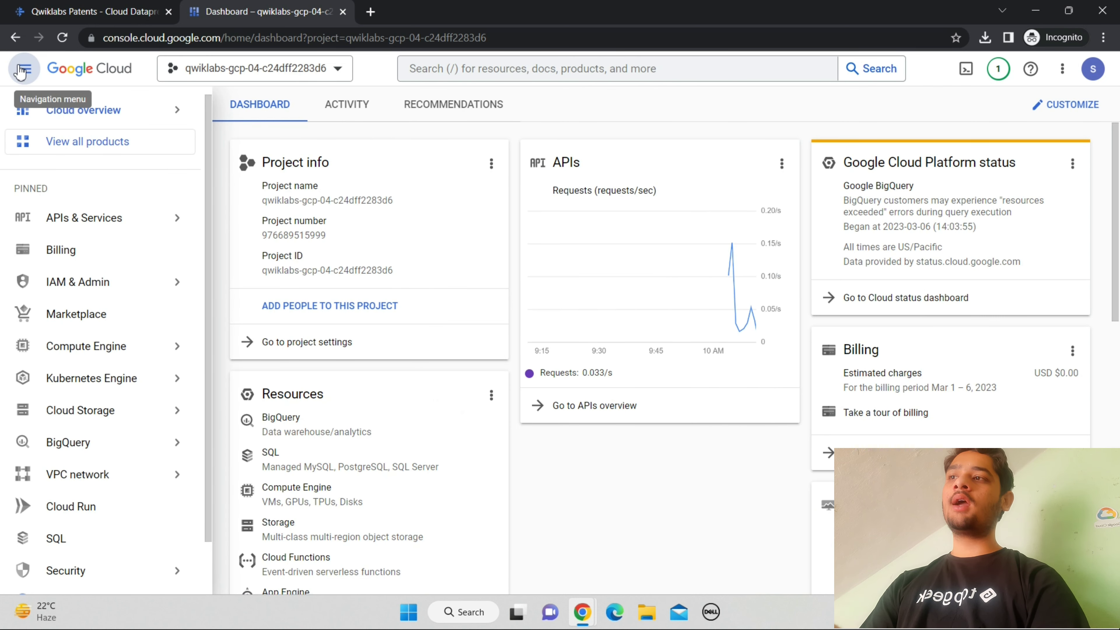
Go to the jobrun folder inside the student folder of the dataprep-staging Cloud Storage bucket and copy its path
{"action": "mouse_move", "coordinate": [89, 355]}
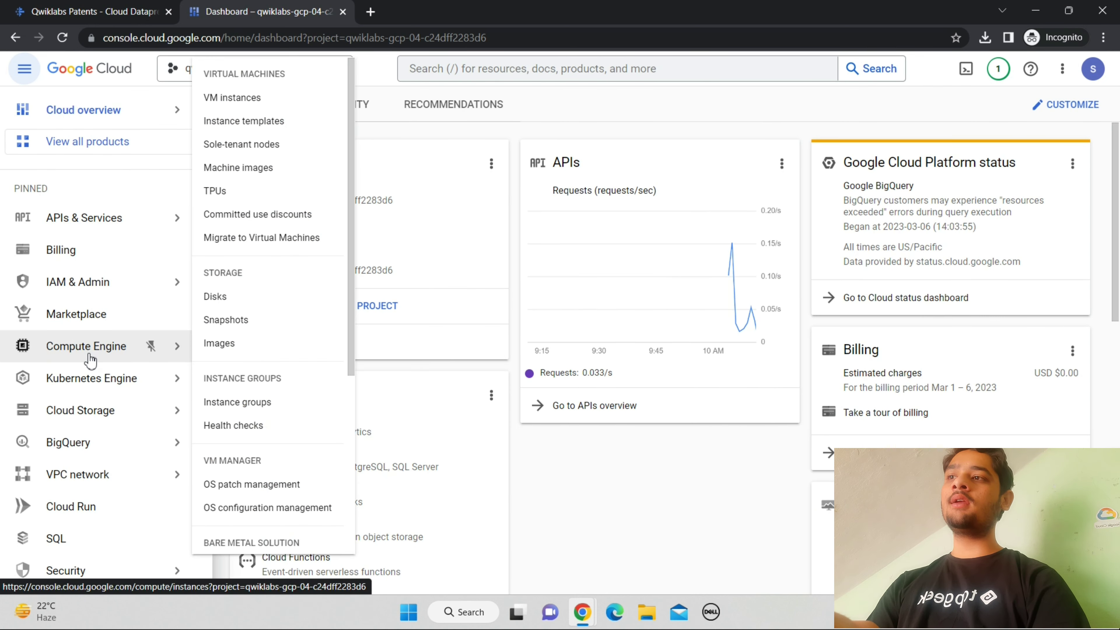
{"action": "left_click", "coordinate": [90, 413]}
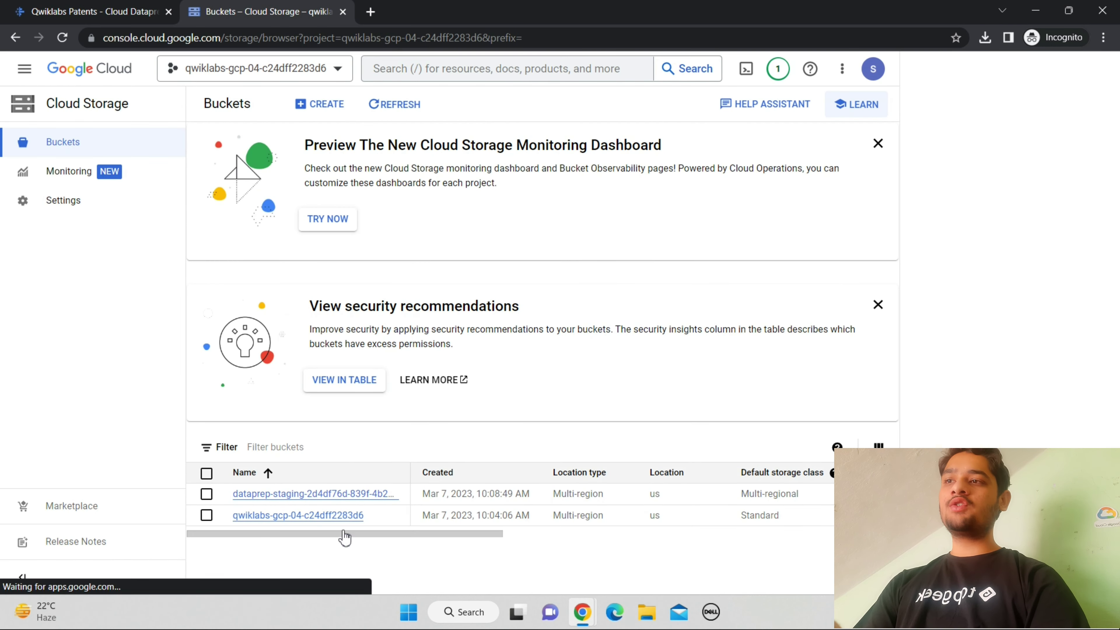
{"action": "left_click", "coordinate": [312, 495]}
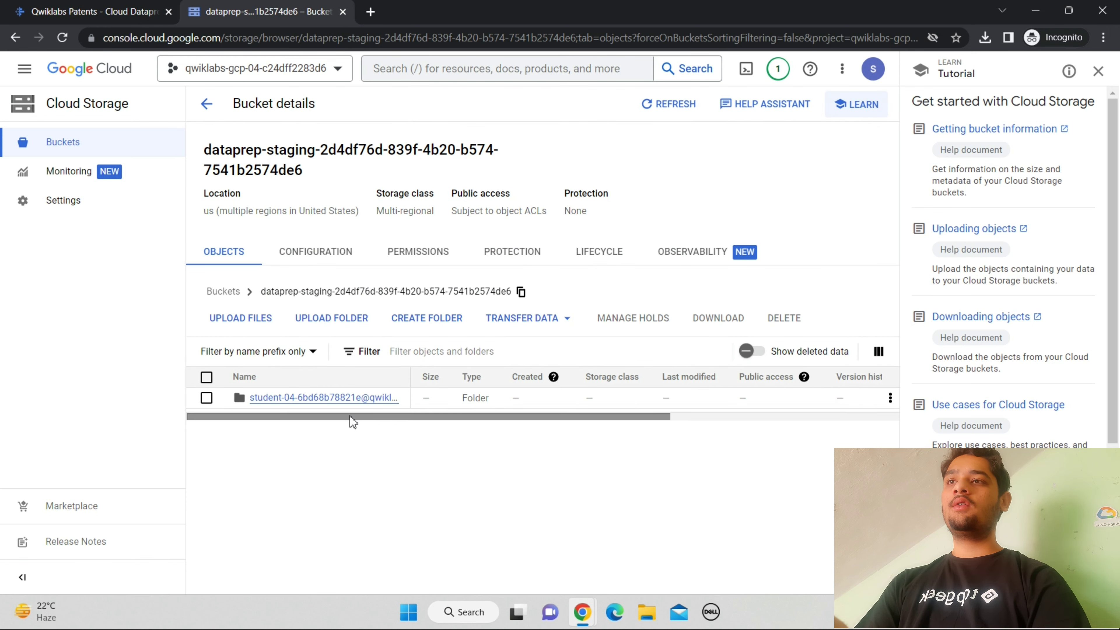
{"action": "left_click", "coordinate": [333, 397]}
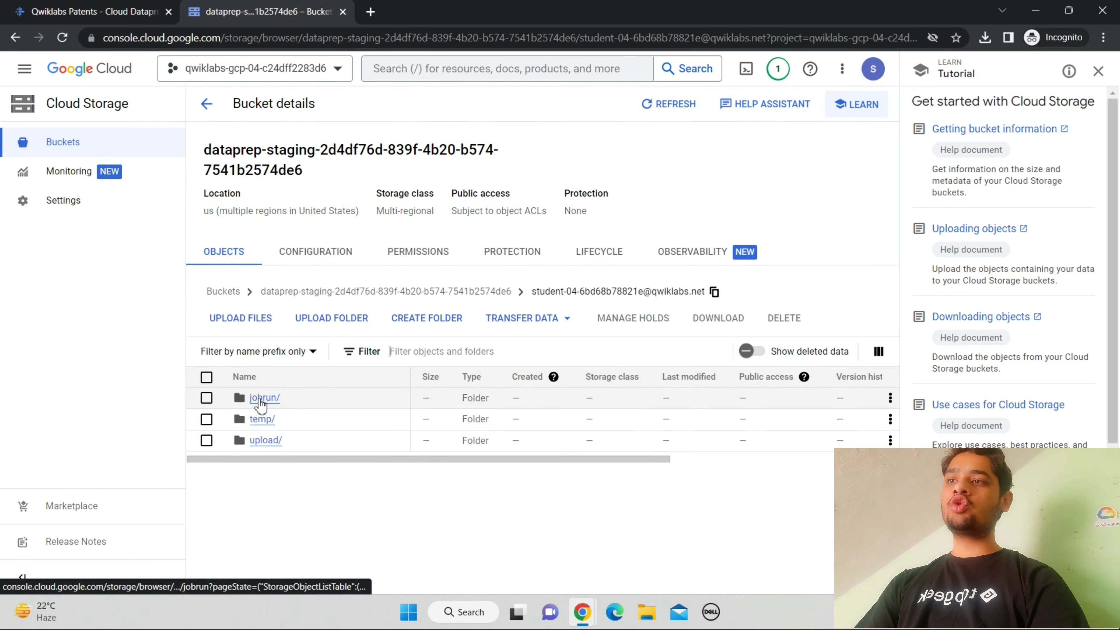
{"action": "left_click", "coordinate": [262, 399]}
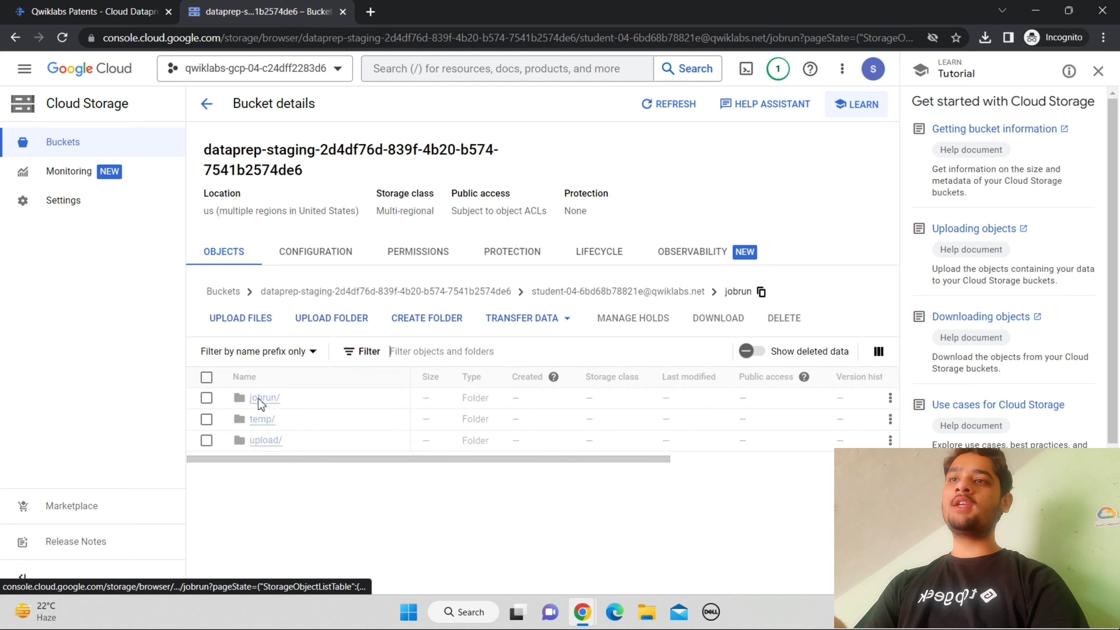
{"action": "left_click", "coordinate": [760, 292]}
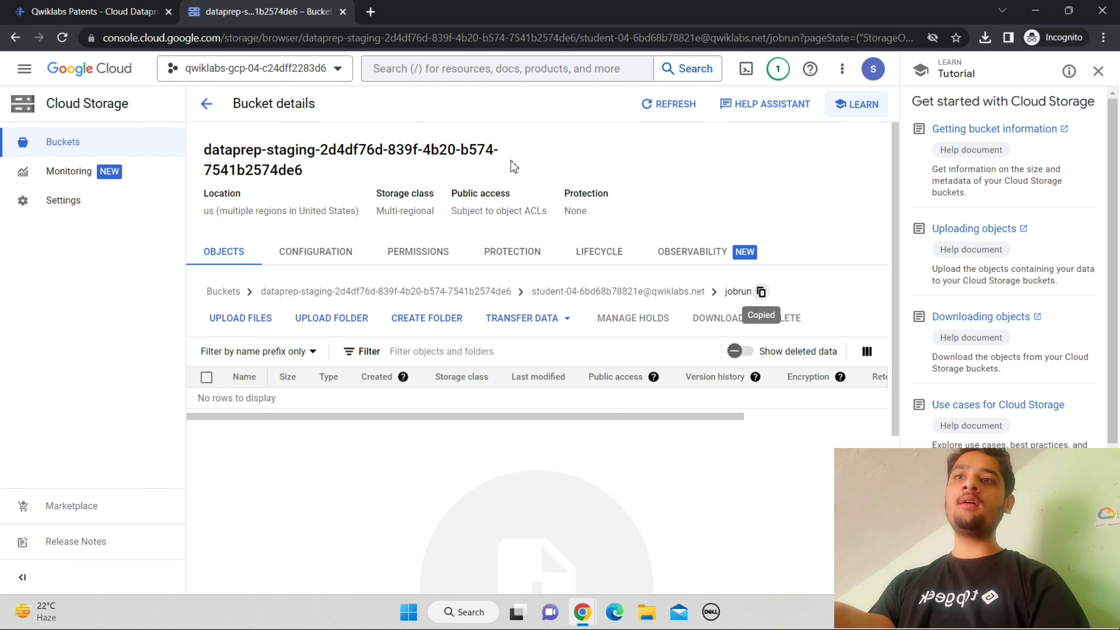
Return to Dataprep and point the publishing action's Cloud Storage location to the copied jobrun folder path
{"action": "key", "text": "ctrl+Page_Up"}
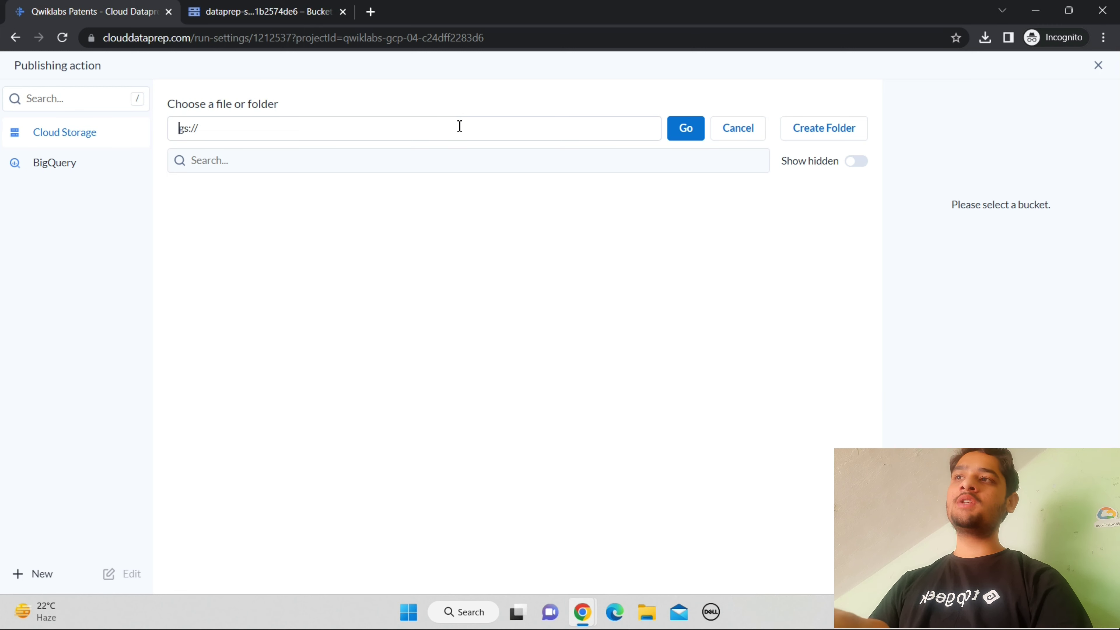
{"action": "key", "text": "ctrl+v"}
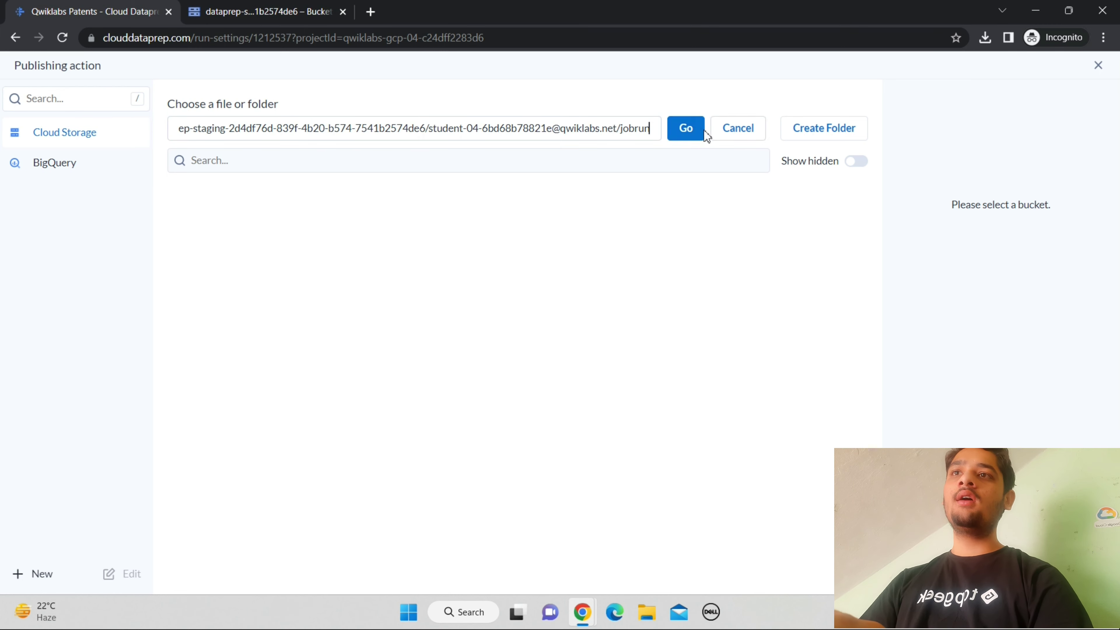
{"action": "left_click", "coordinate": [696, 134]}
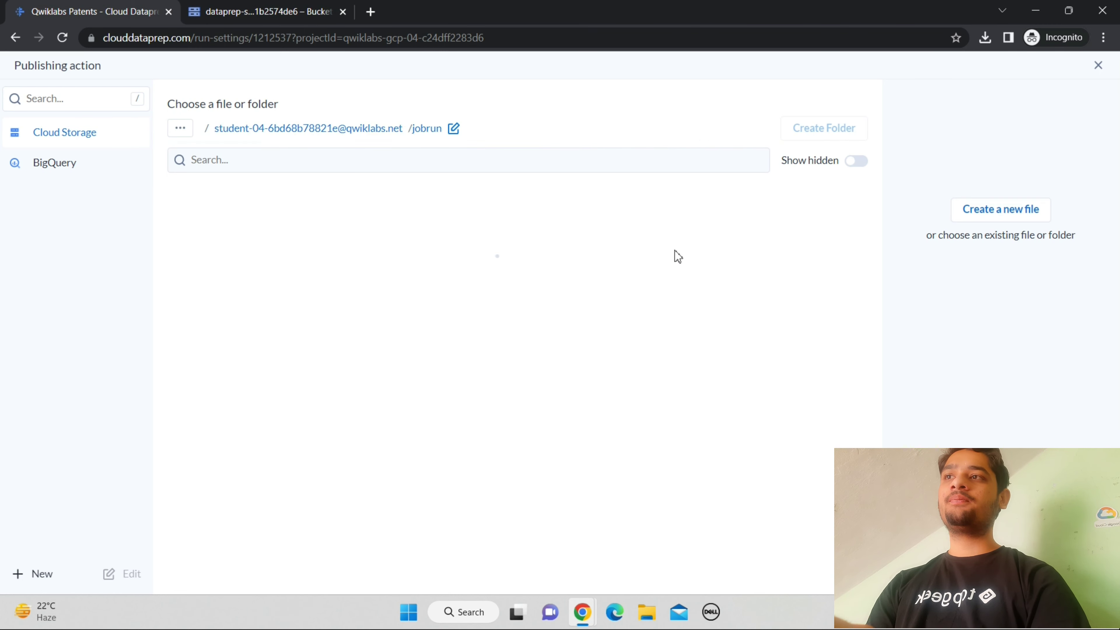
{"action": "left_click", "coordinate": [425, 130]}
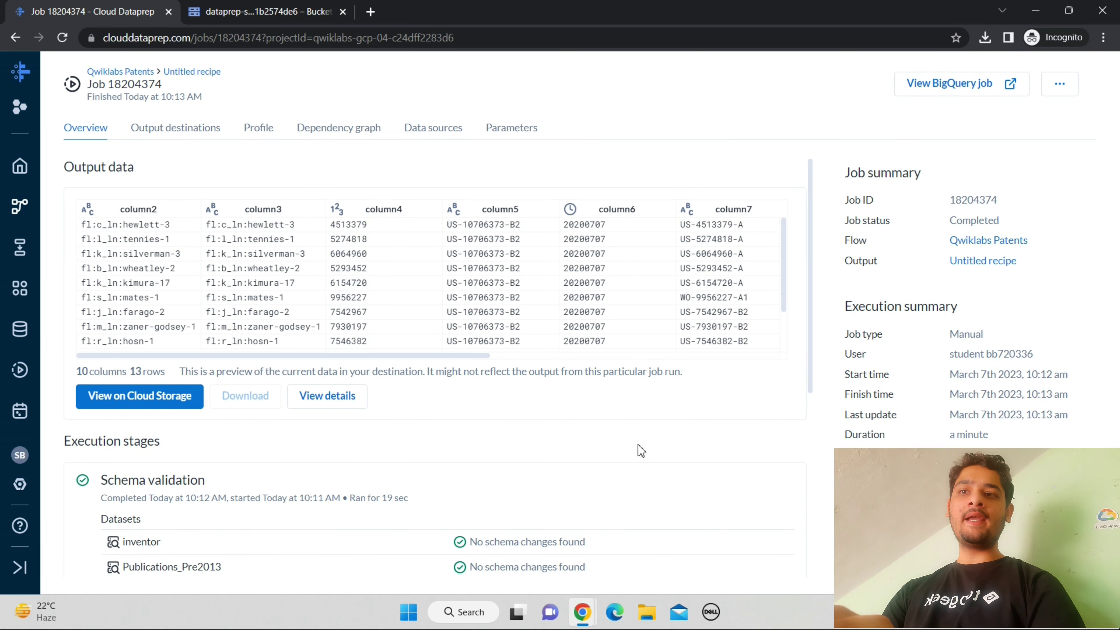
Return to the lab instructions, go to Task 8 and check progress for Run Job with Parameters/Overrides
{"action": "mouse_move", "coordinate": [582, 612]}
{"action": "left_click", "coordinate": [522, 557]}
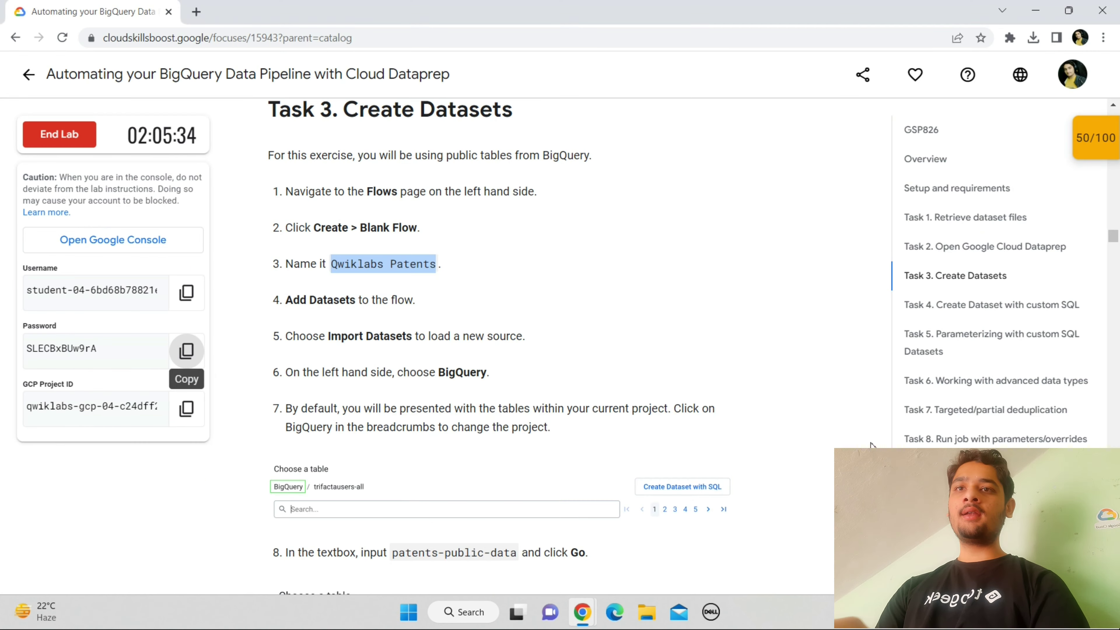
{"action": "left_click", "coordinate": [951, 439]}
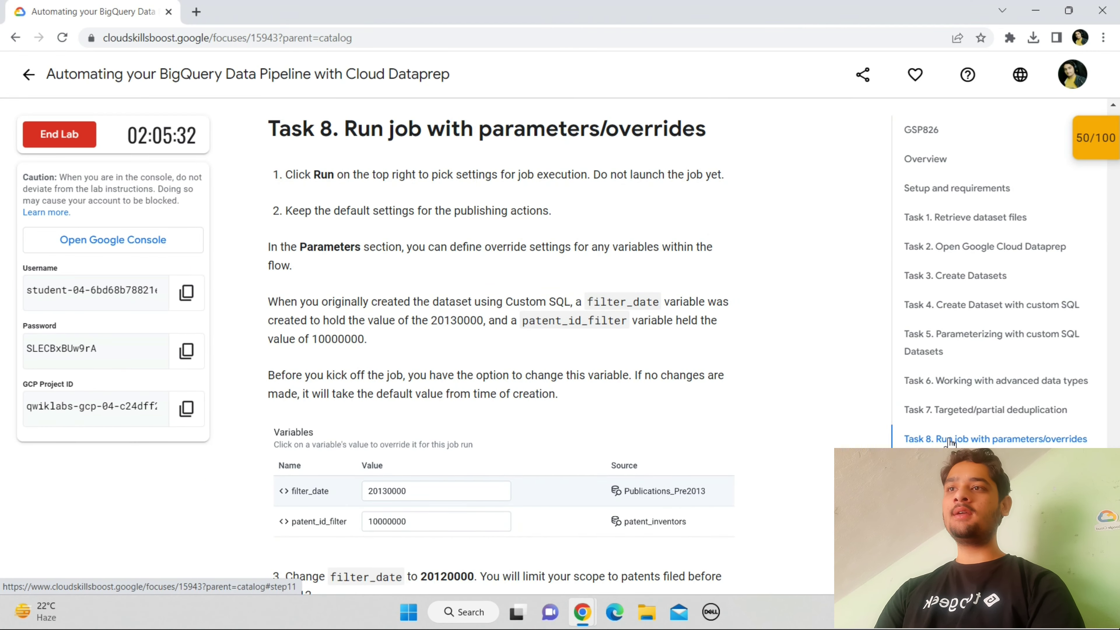
{"action": "scroll", "coordinate": [950, 441], "scroll_direction": "down", "scroll_amount": 10}
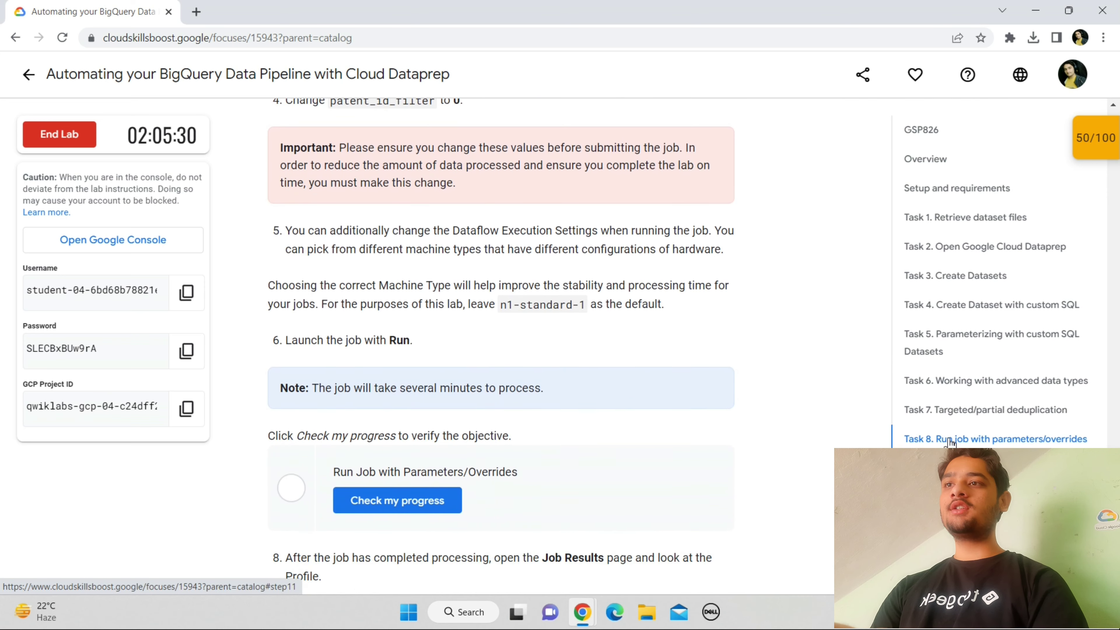
{"action": "left_click", "coordinate": [451, 485]}
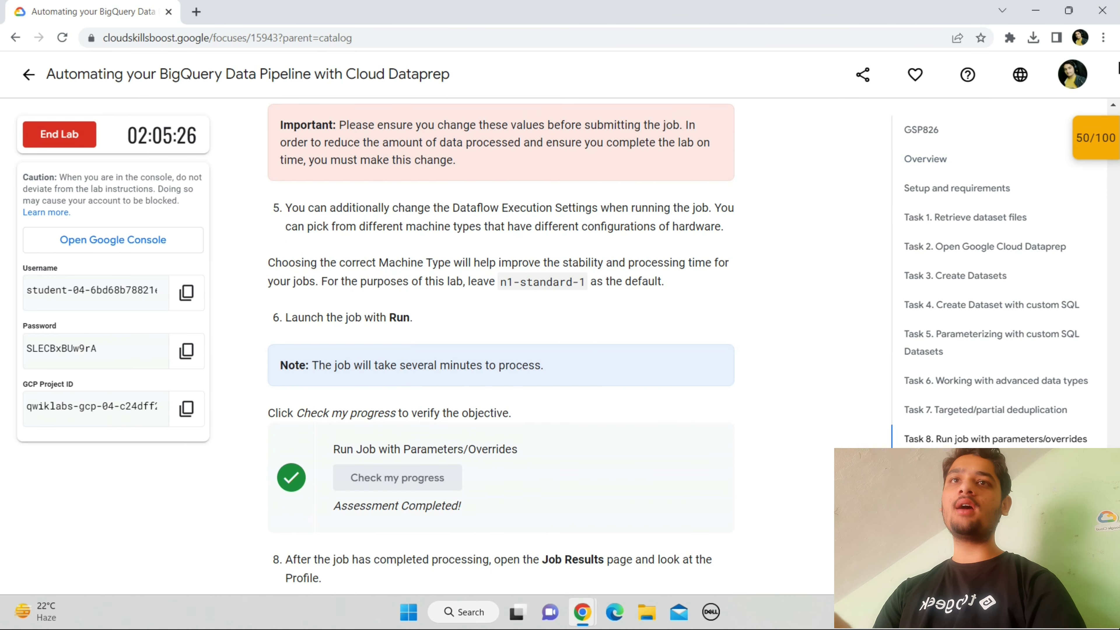
Check the Run Job with Parameters/Overrides objective in the Checkpoints score overview and close the overview
{"action": "left_click", "coordinate": [1102, 140]}
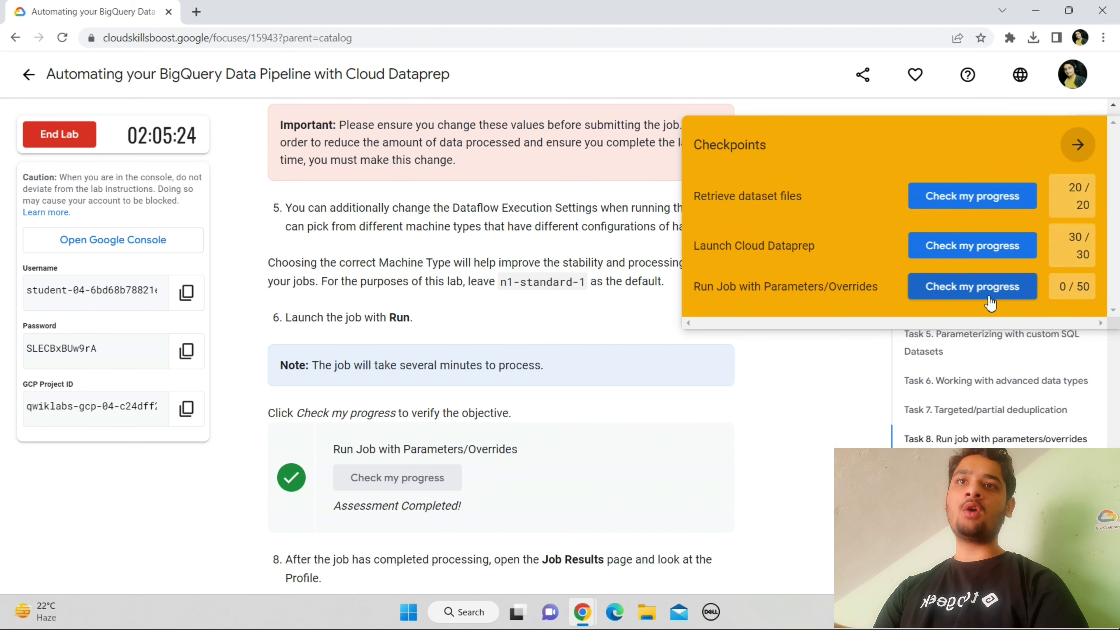
{"action": "left_click", "coordinate": [988, 294]}
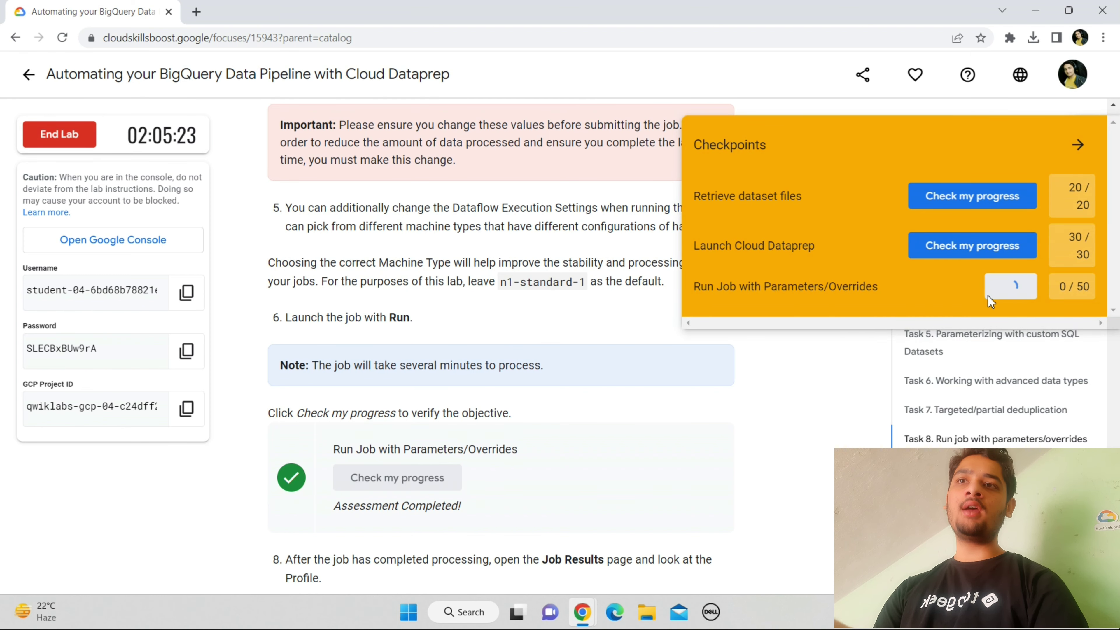
{"action": "left_click", "coordinate": [1078, 147]}
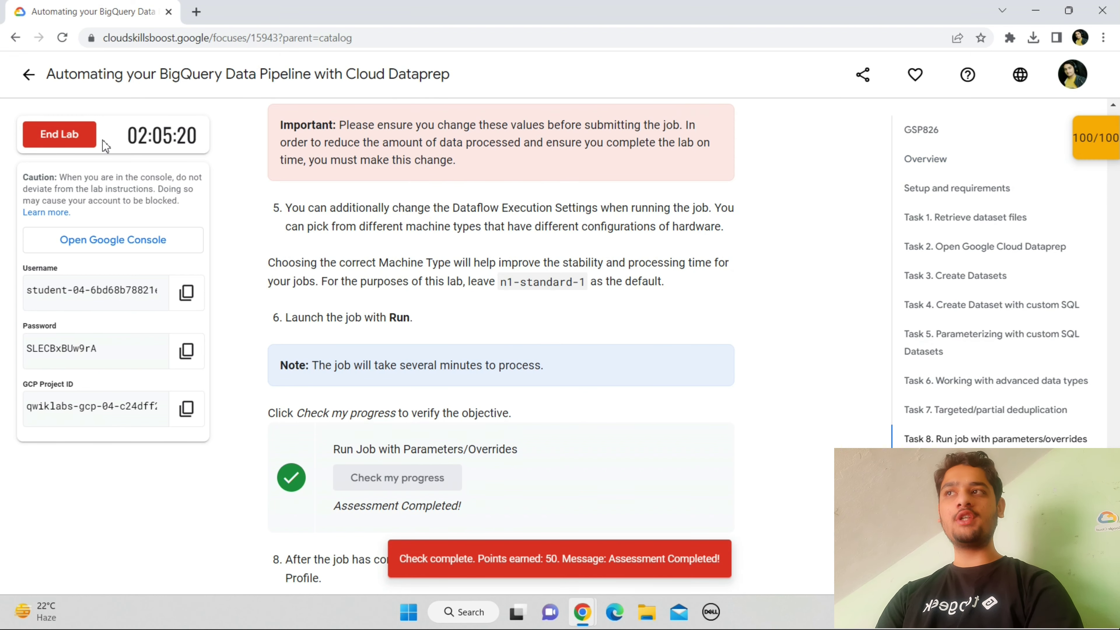
End the lab with a five-star rating and a short comment, and leave the lab page
{"action": "left_click", "coordinate": [56, 142]}
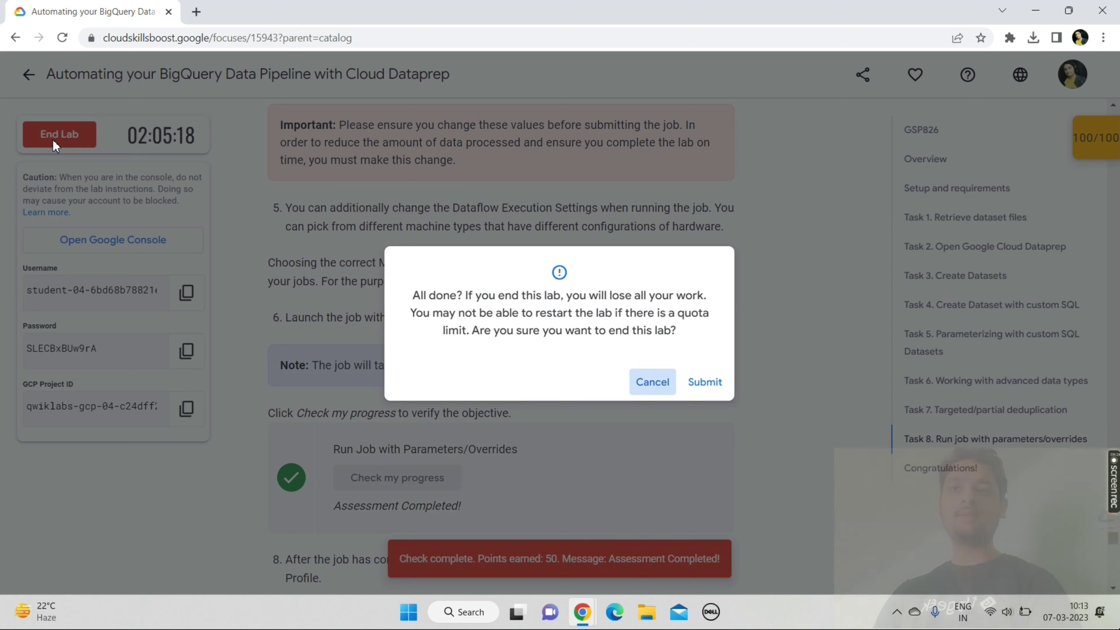
{"action": "left_click", "coordinate": [705, 381]}
{"action": "type", "text": "M"}
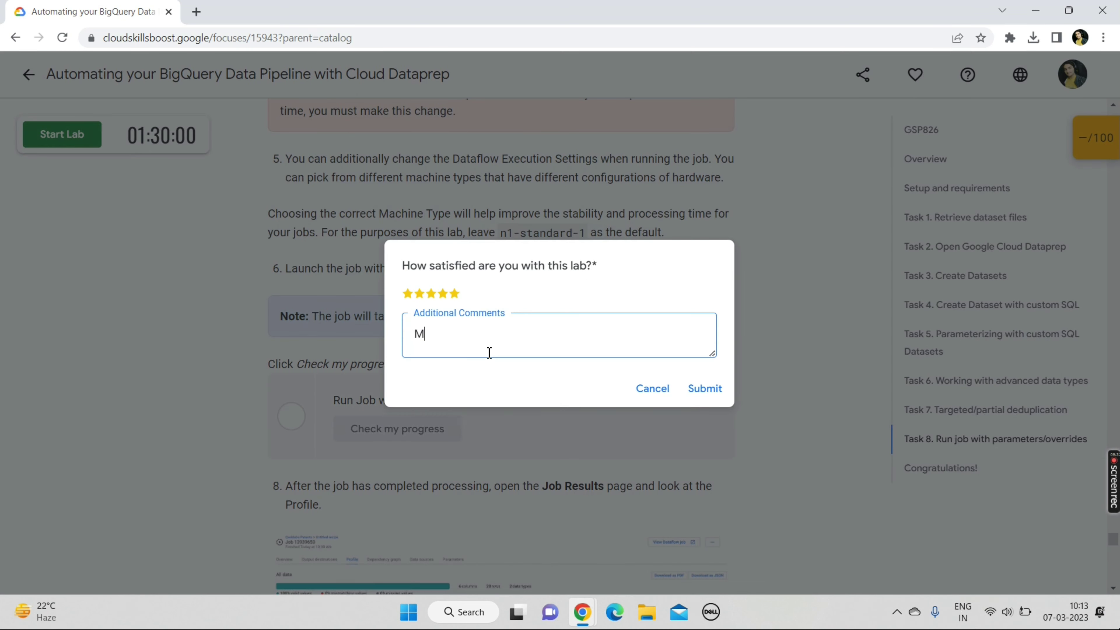
{"action": "type", "text": "ICE"}
{"action": "left_click", "coordinate": [723, 389]}
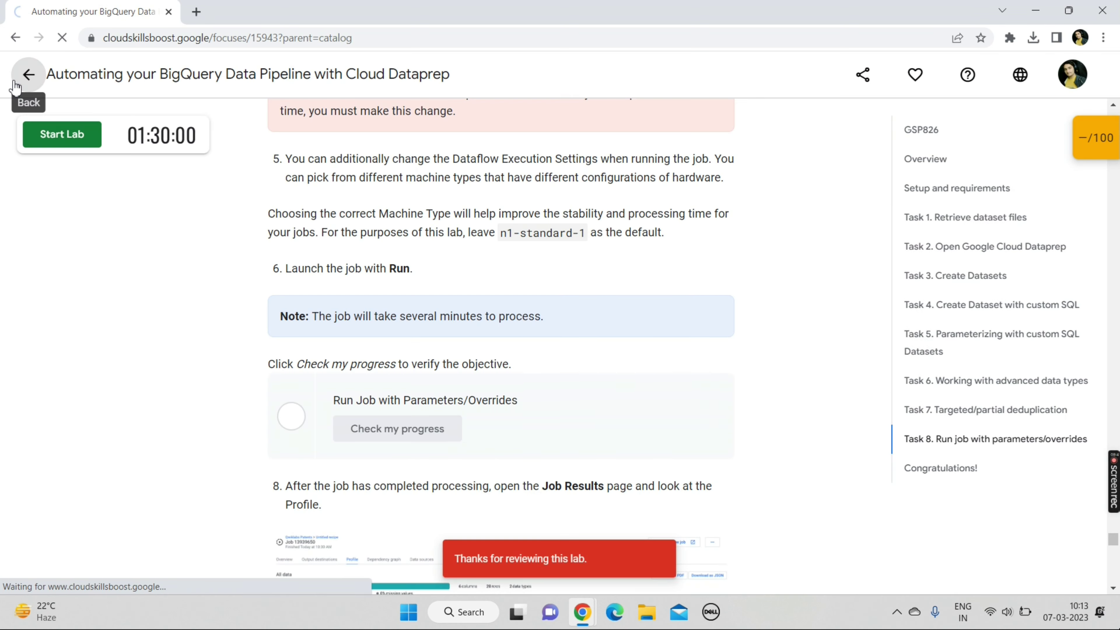
{"action": "left_click", "coordinate": [28, 73]}
{"action": "scroll", "coordinate": [362, 272], "scroll_direction": "down", "scroll_amount": 10}
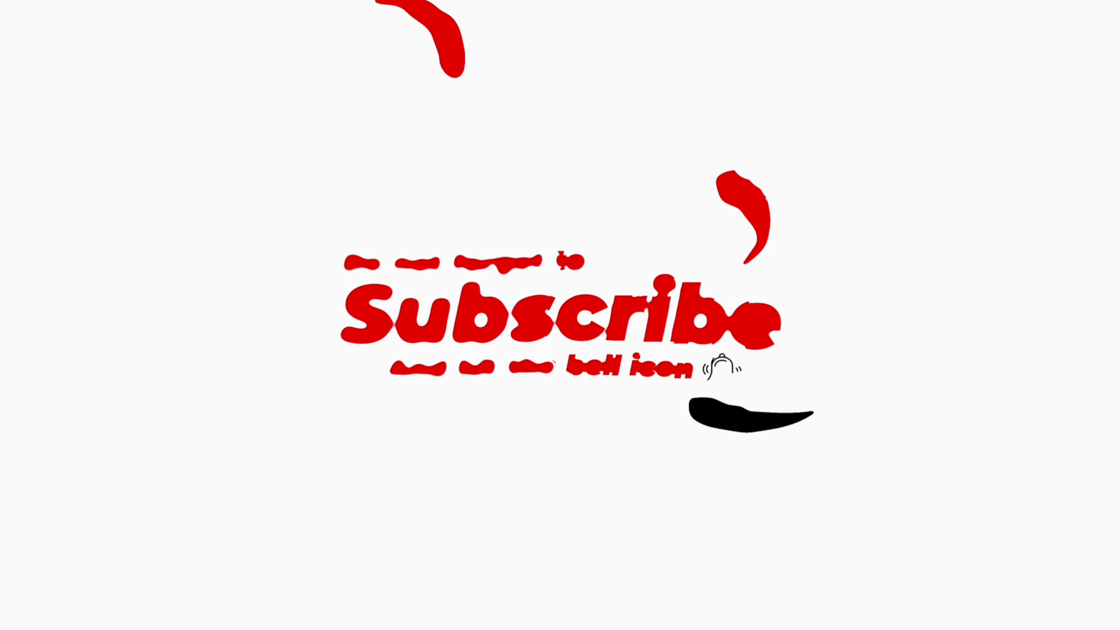